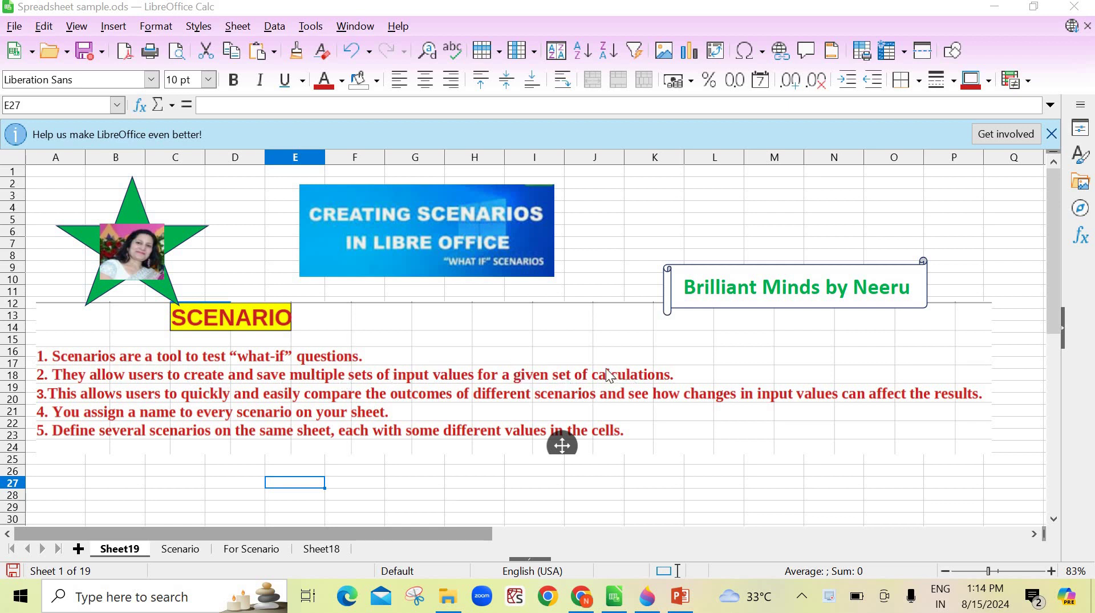
On the Scenario sheet, show the house loan's "For 20 years" scenario, switch back to "For 30 Years", and return to Sheet19.
click(178, 549)
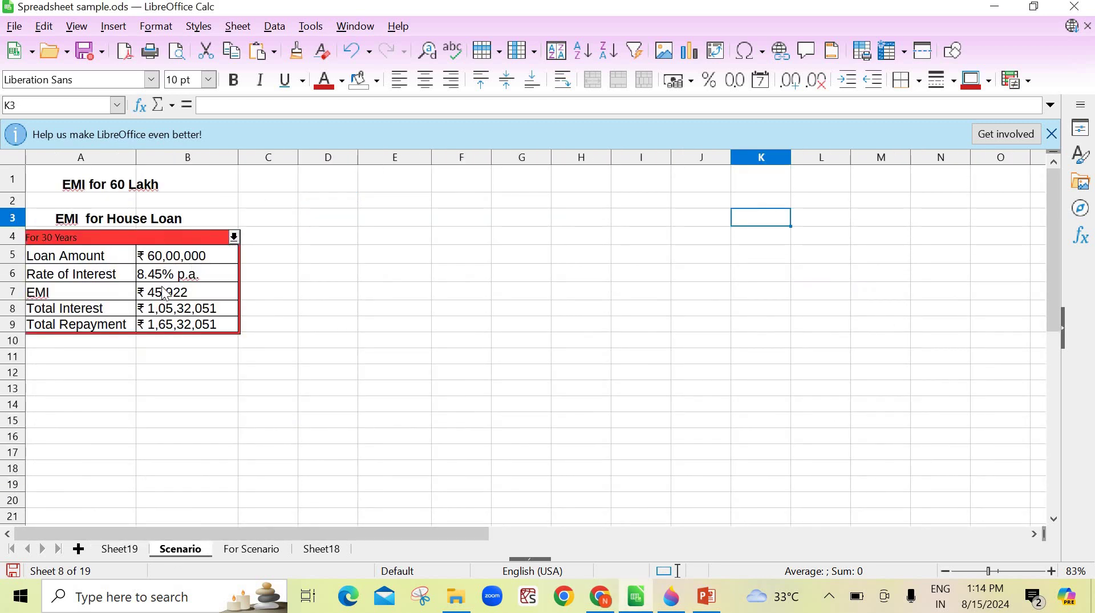
click(234, 237)
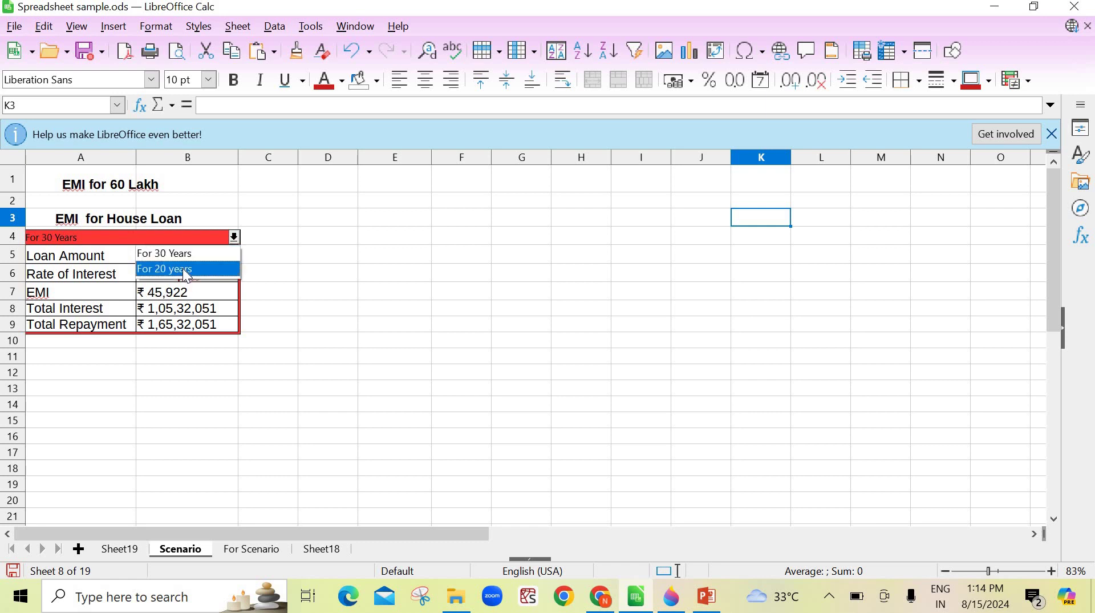
click(183, 269)
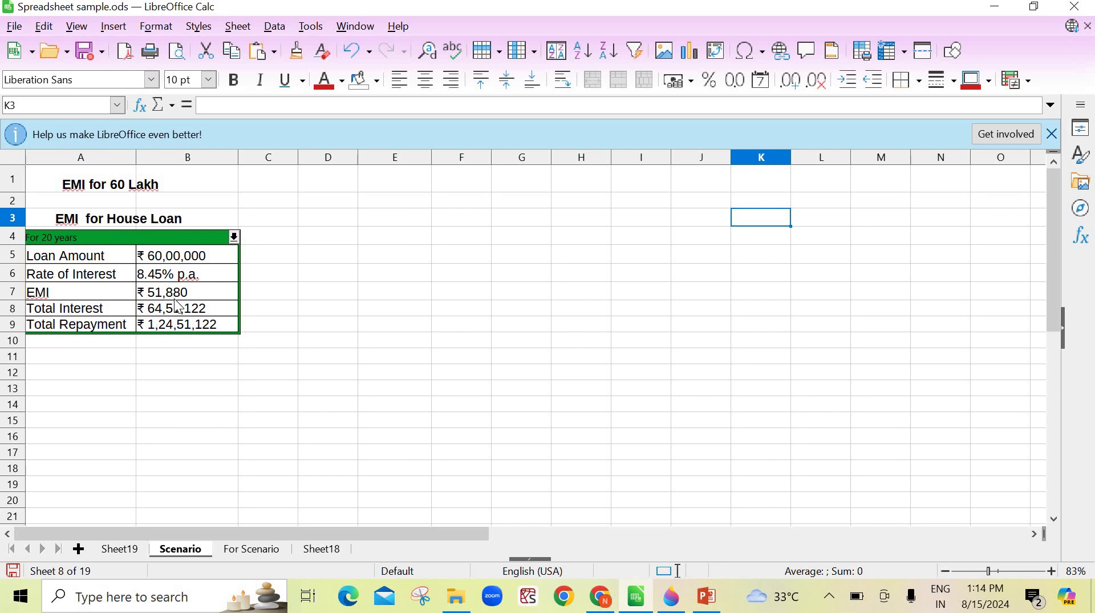
click(234, 237)
click(209, 252)
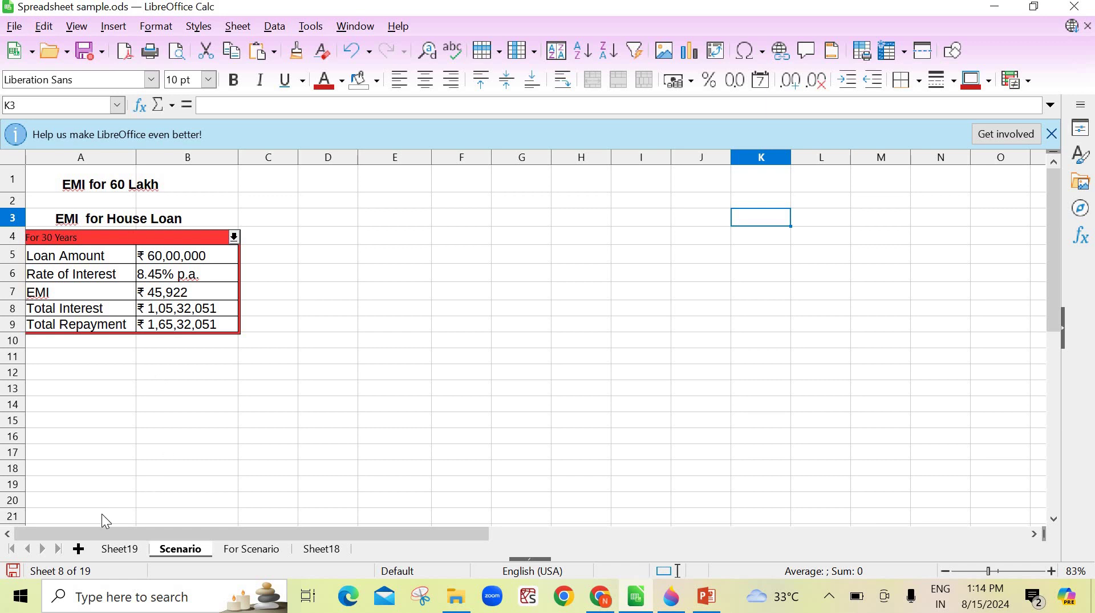
click(110, 551)
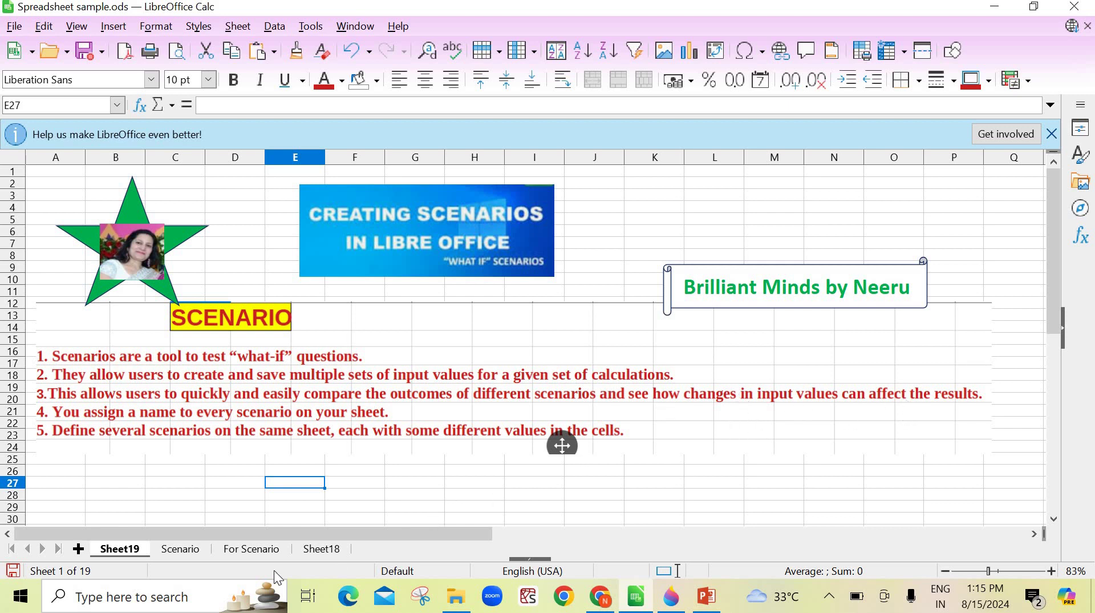
Reopen the Scenario sheet and compare the EMI and interest figures of the "For 20 years" and "For 30 Years" scenarios.
click(179, 549)
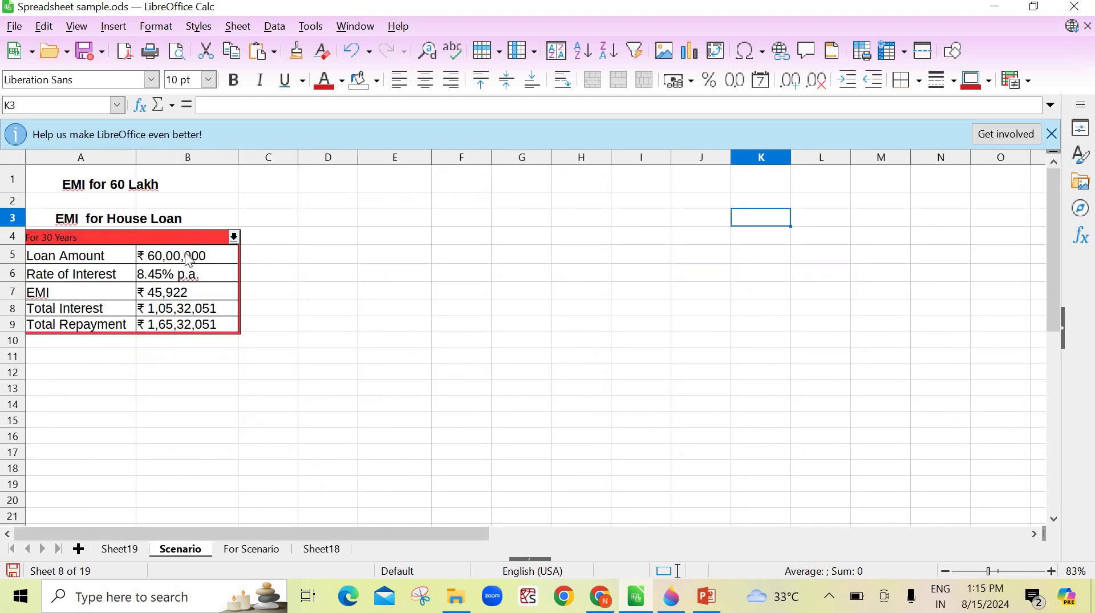
click(234, 238)
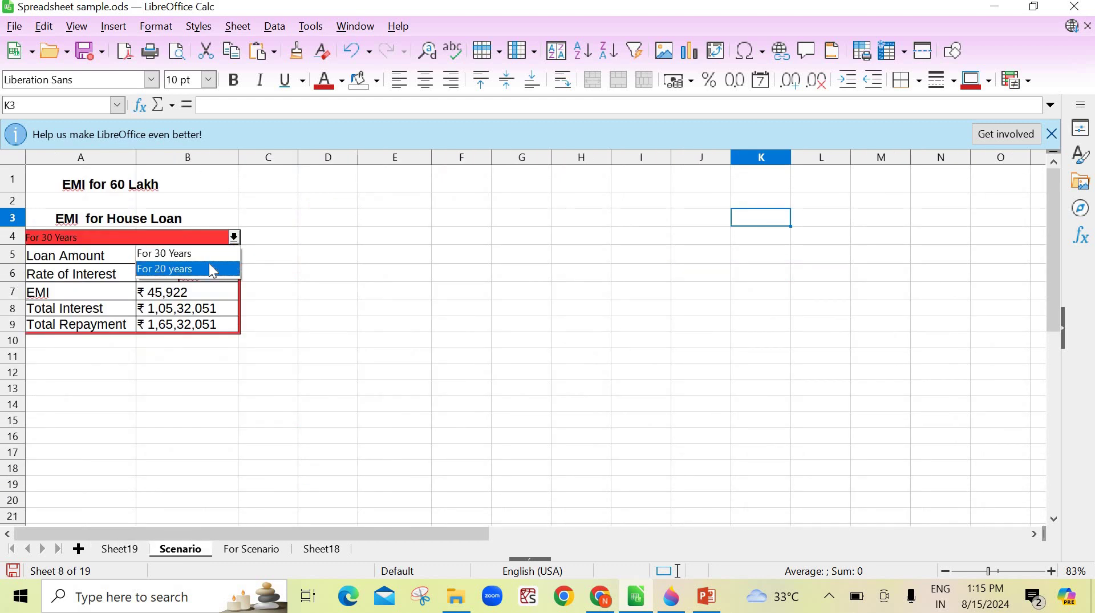
click(209, 264)
click(237, 241)
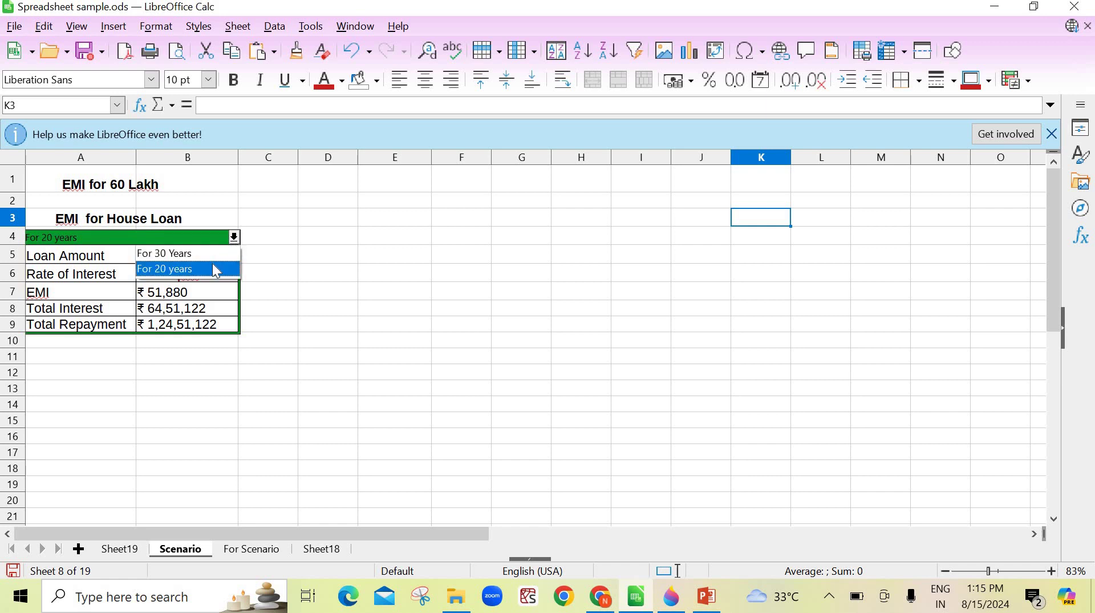
click(213, 270)
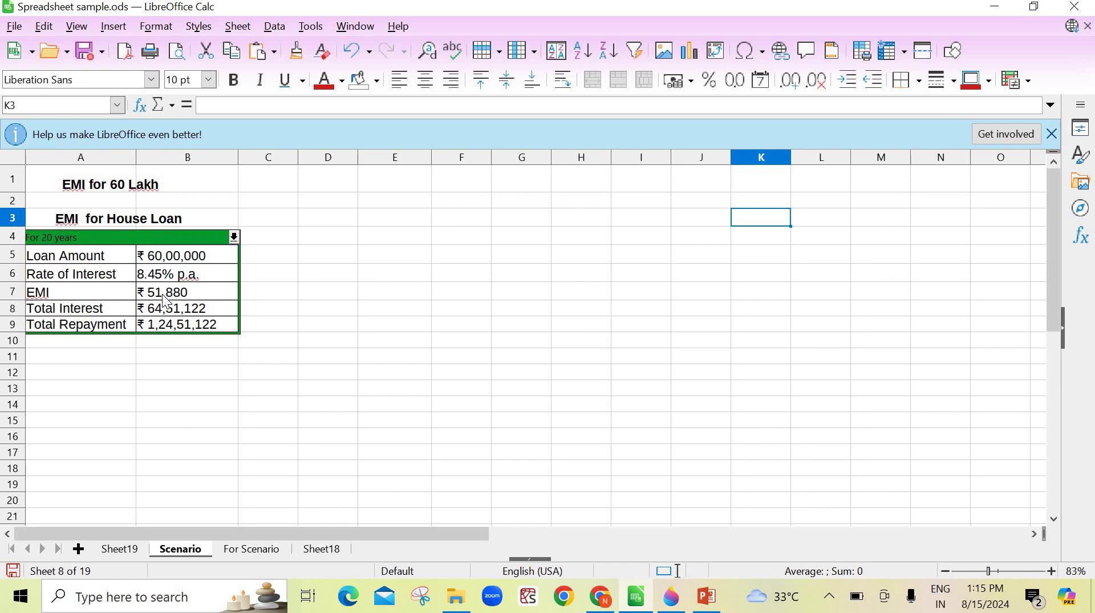
click(234, 237)
click(214, 254)
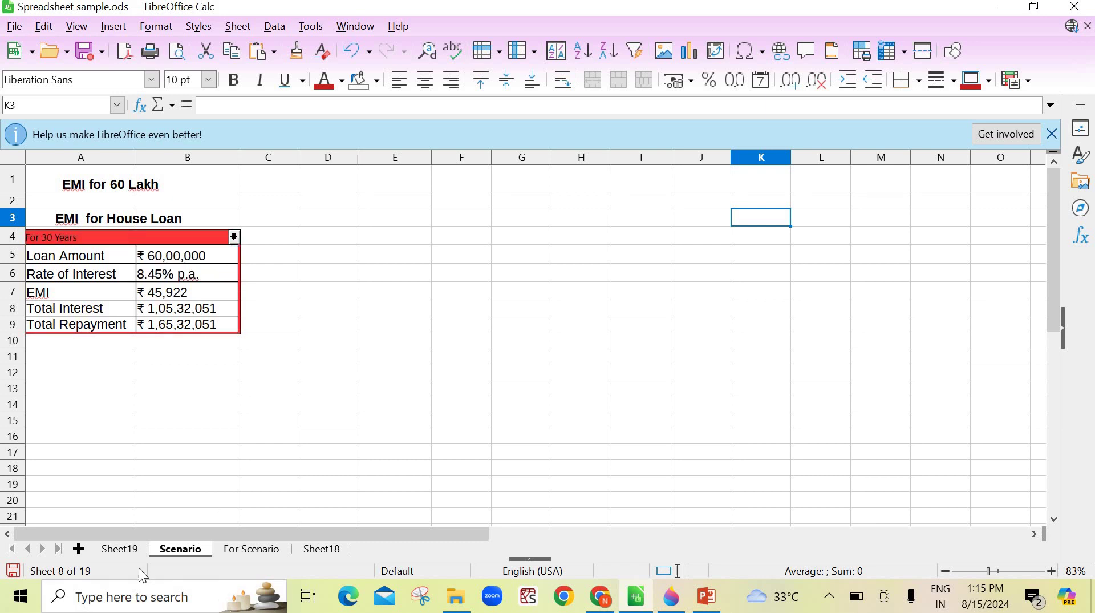
Review the scenario notes on Sheet19 and the separate 30-year and 20-year loan tables on the For Scenario sheet.
click(121, 549)
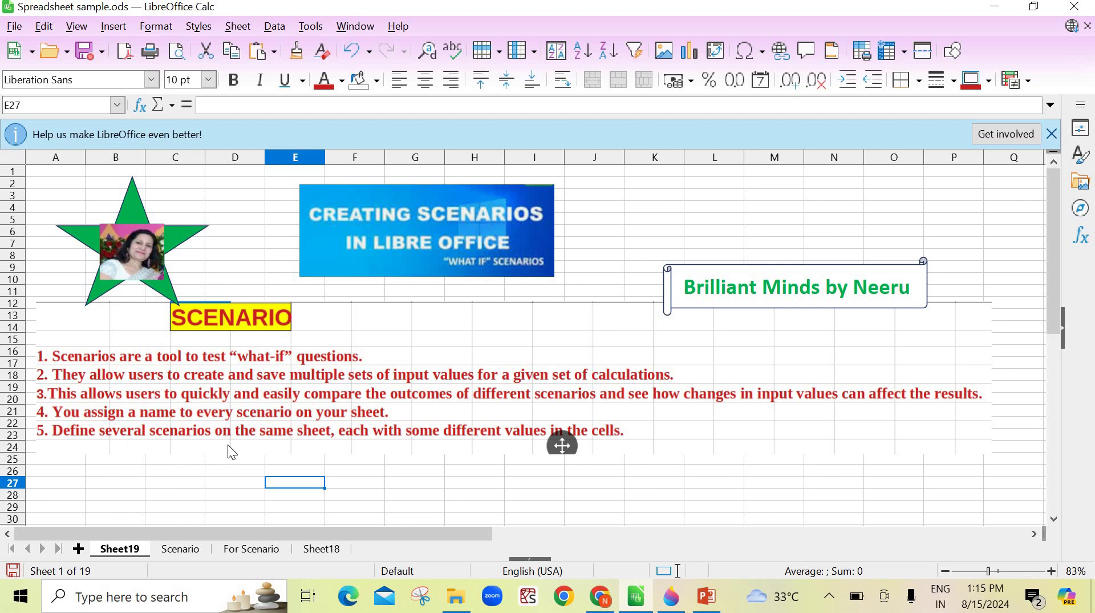
click(178, 549)
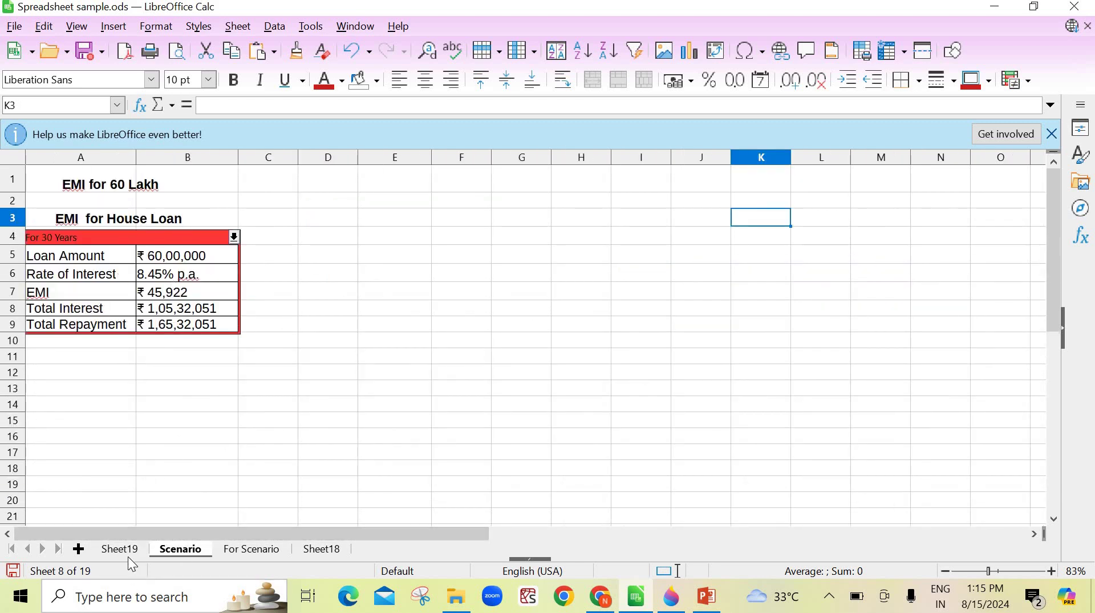
click(120, 549)
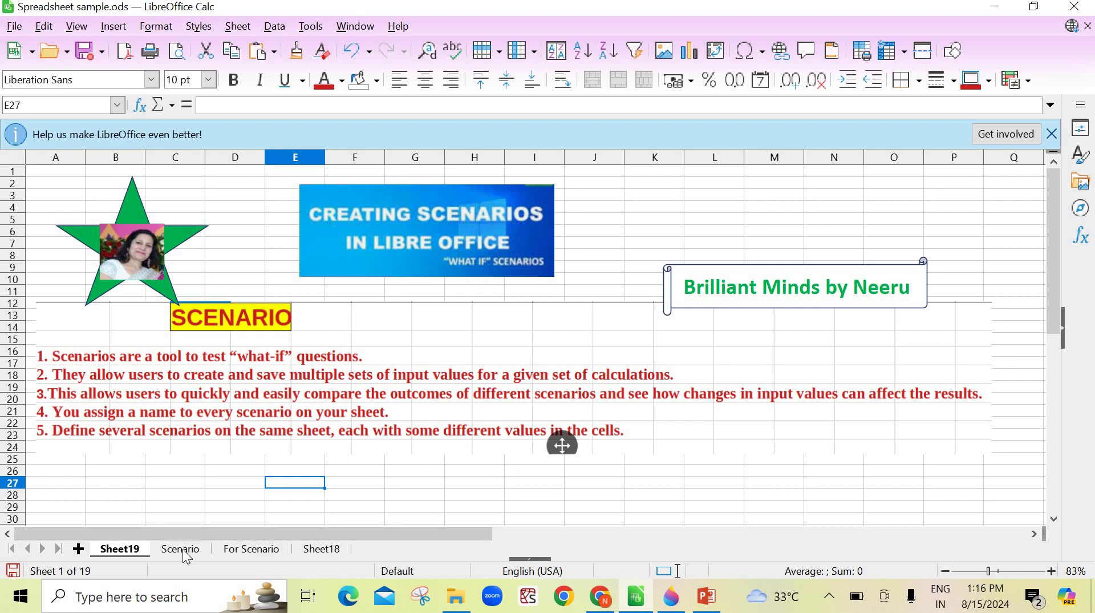
click(248, 548)
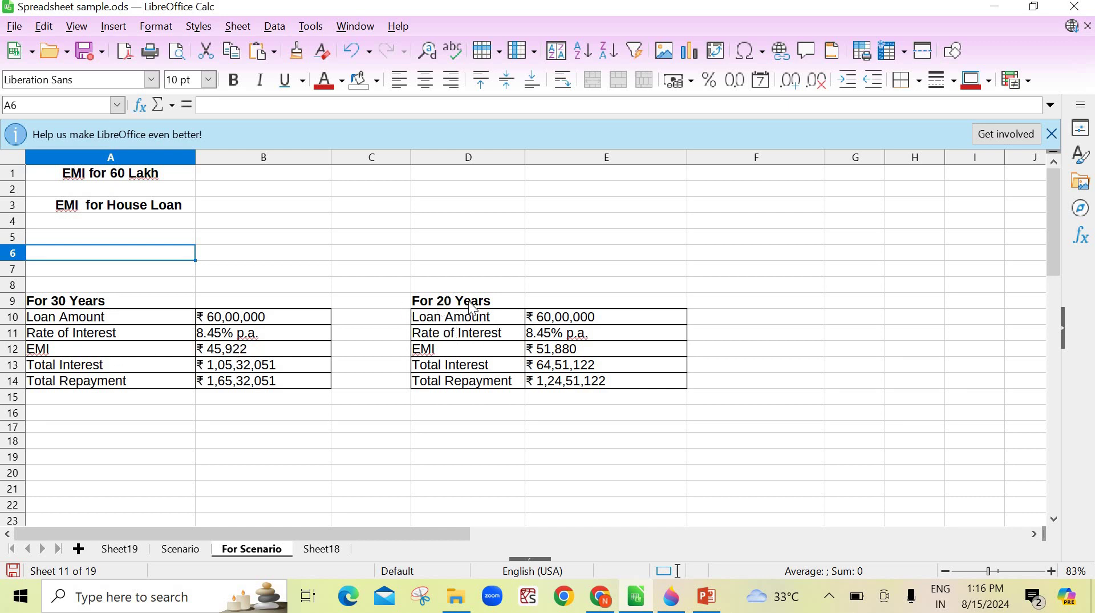
key(ctrl+s)
click(181, 548)
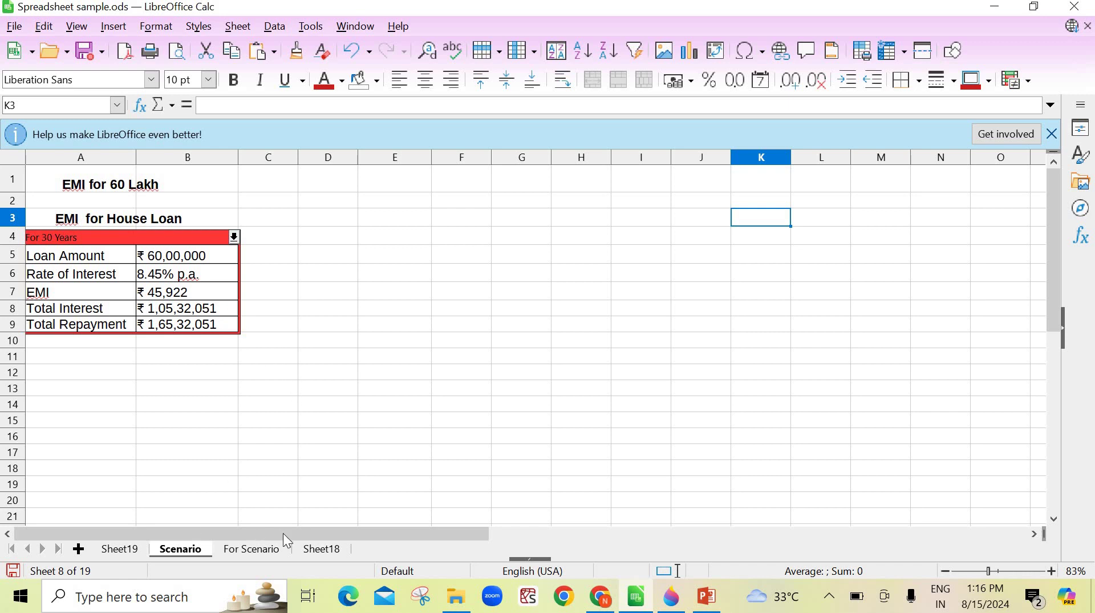
On Sheet18, enter 10000 as the Principal in B3, 5 as the Rate in B4 and 5 as the Time in B5.
click(330, 550)
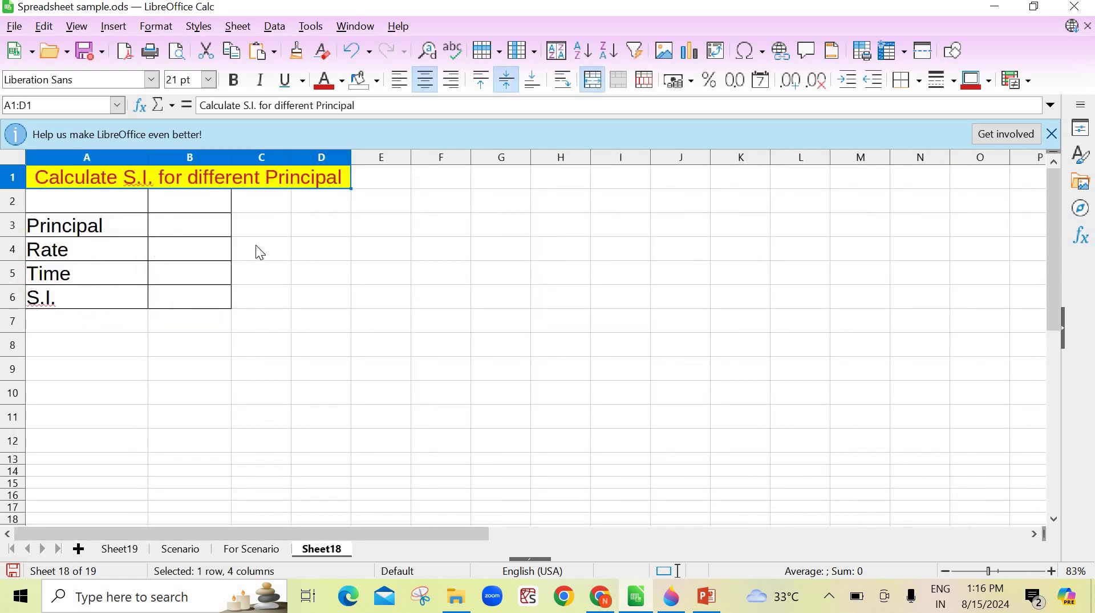
click(191, 230)
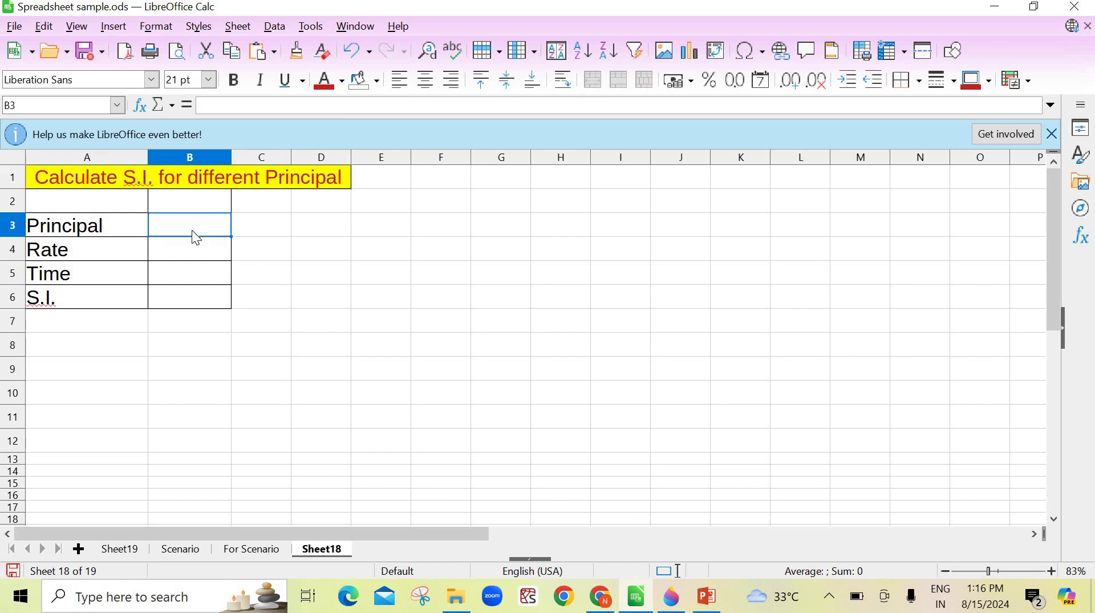
text(100)
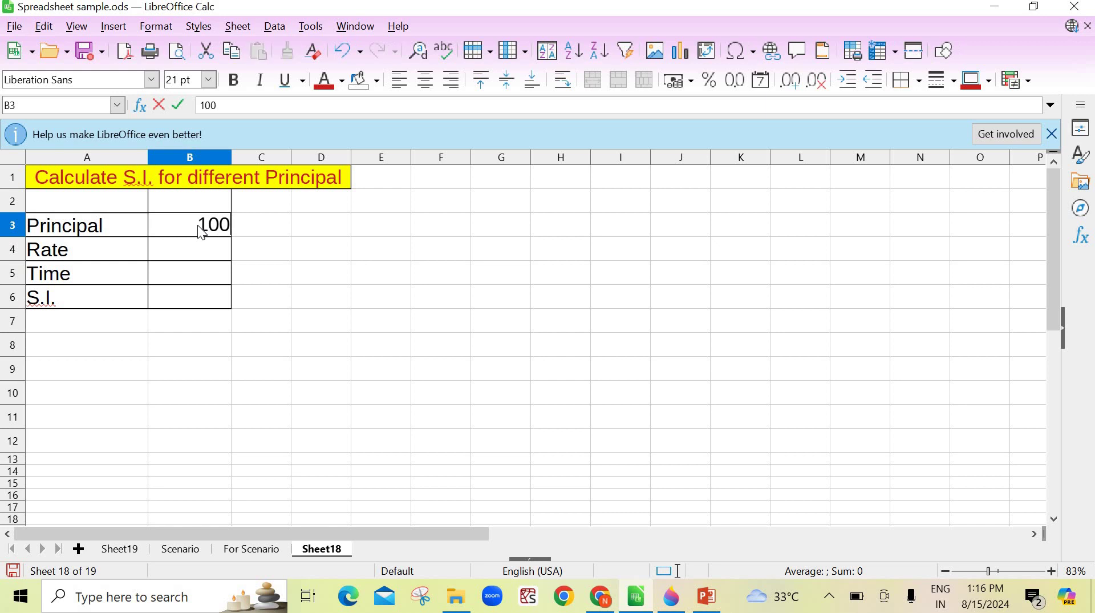
text(00)
click(178, 255)
text(5)
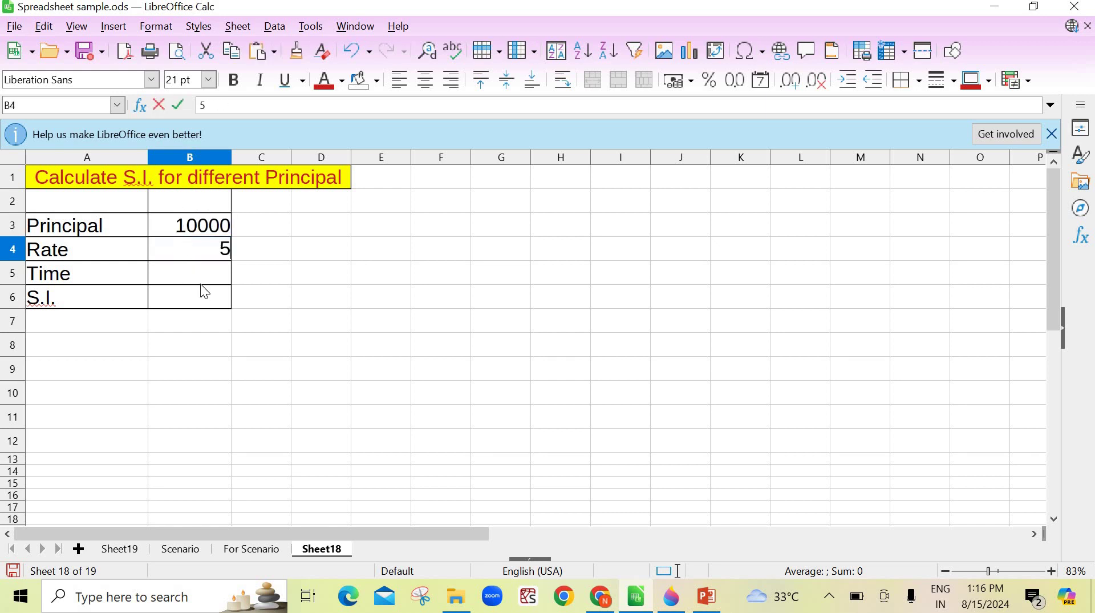
click(191, 277)
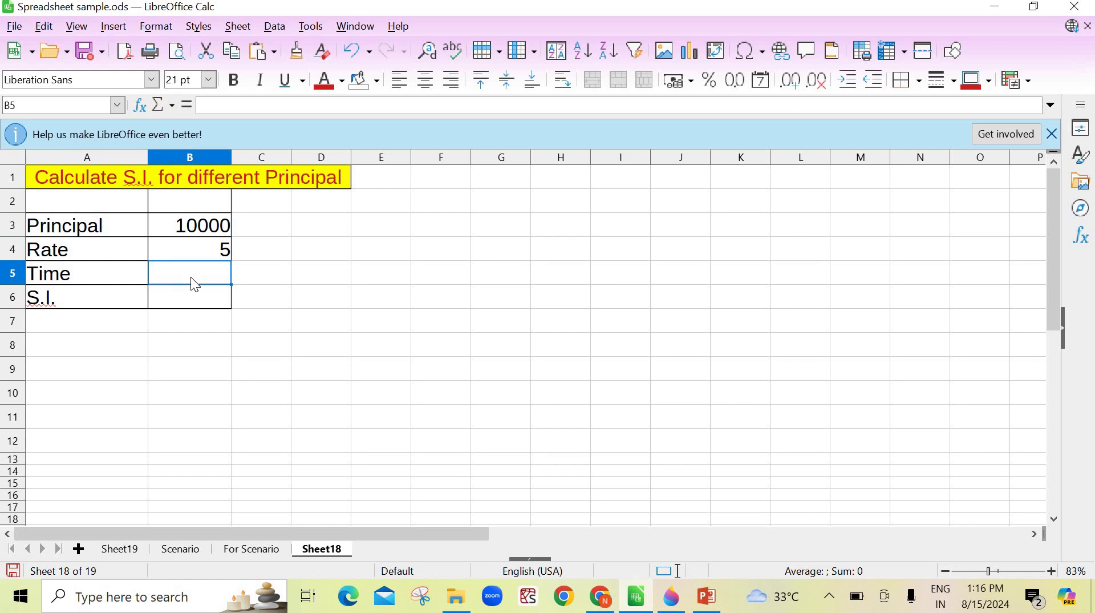
text(5)
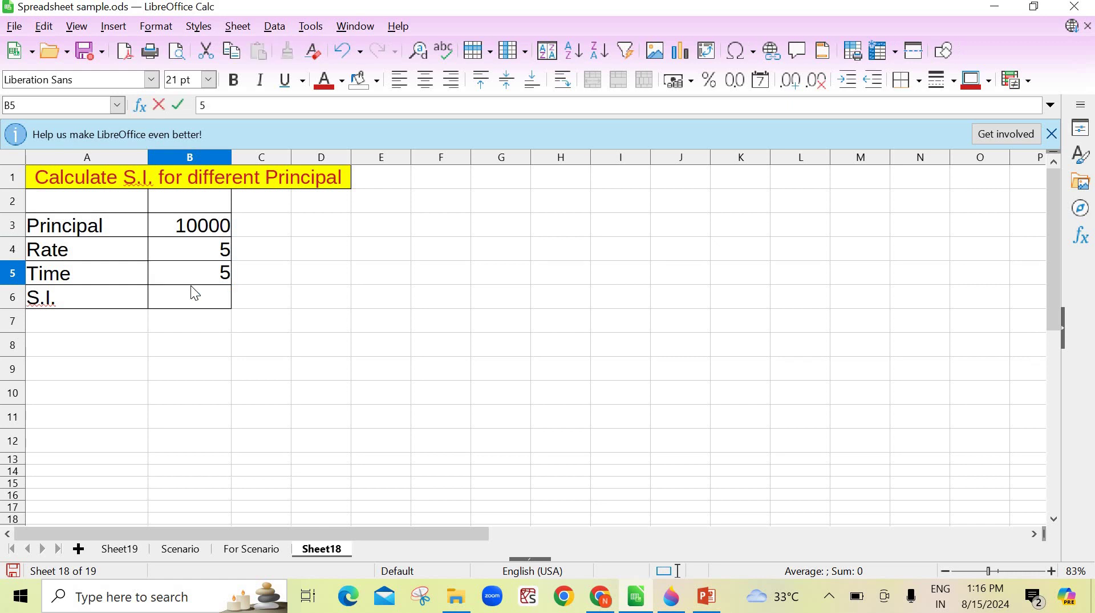
Calculate the simple interest in B6 with the formula =B3*B4*B5/100.
click(190, 298)
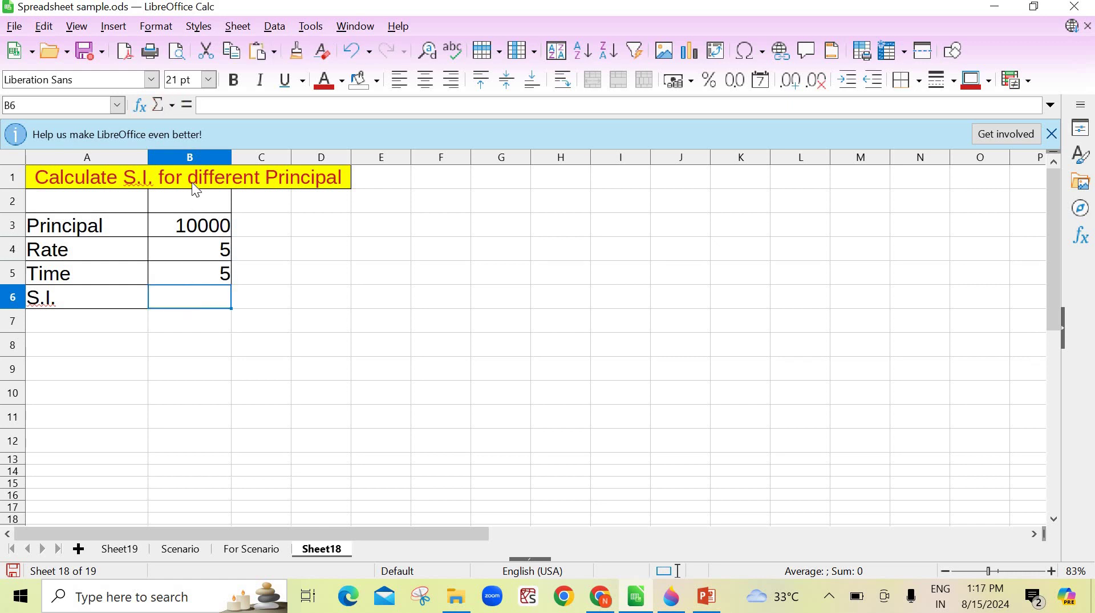
click(224, 101)
text(=)
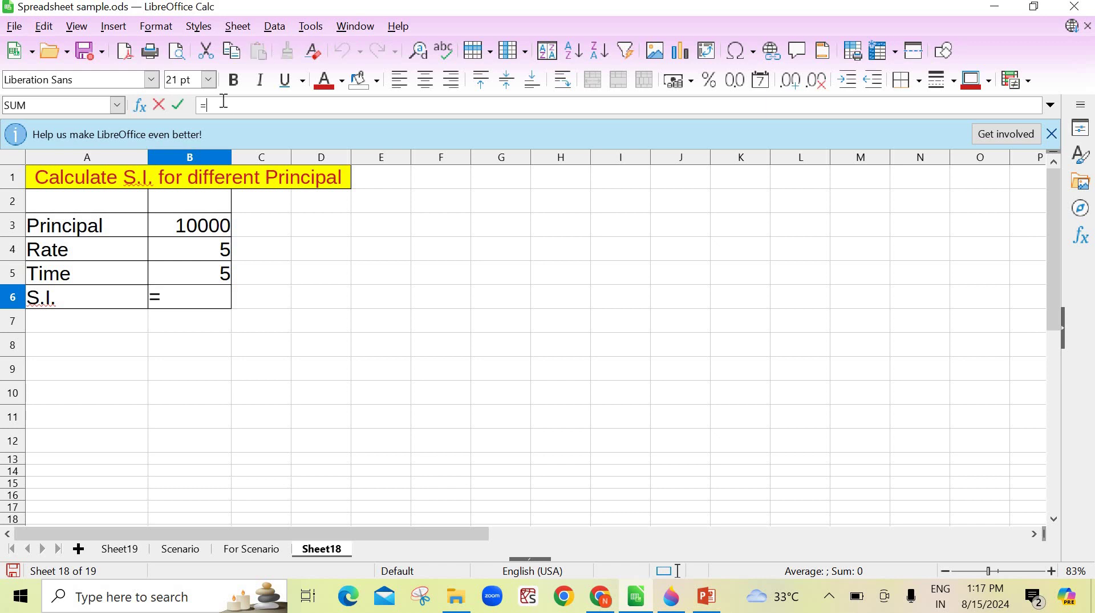
click(175, 230)
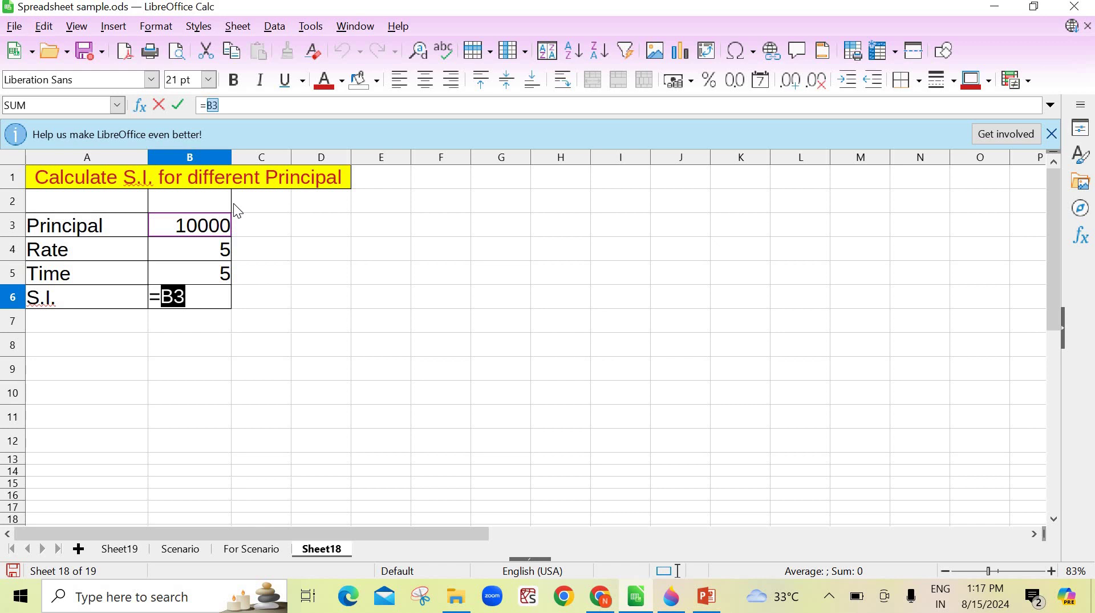
text(*)
click(210, 248)
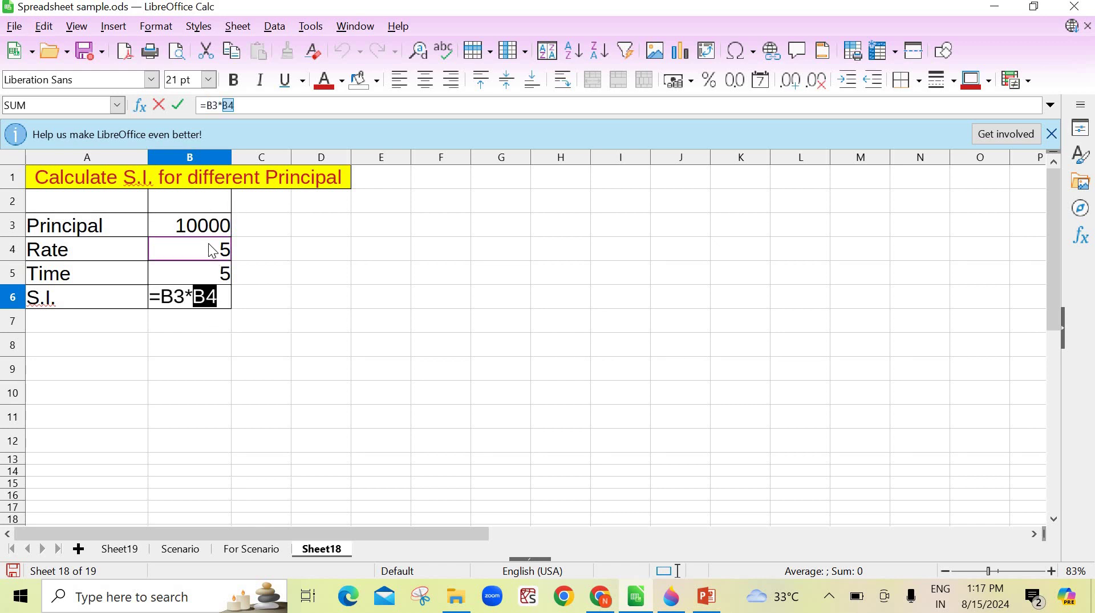
text(*)
click(183, 272)
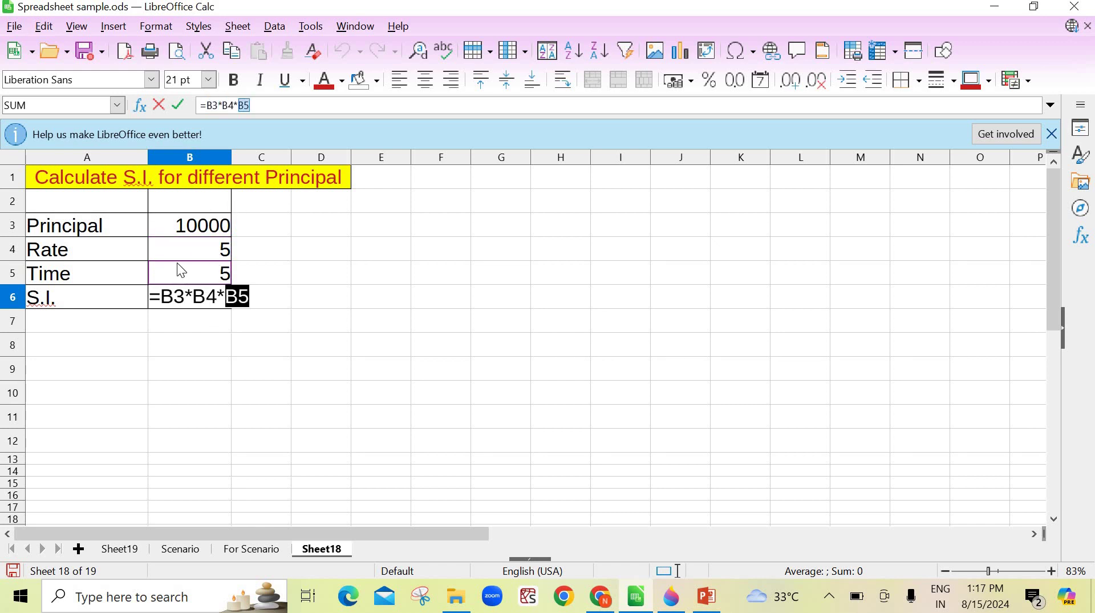
click(259, 103)
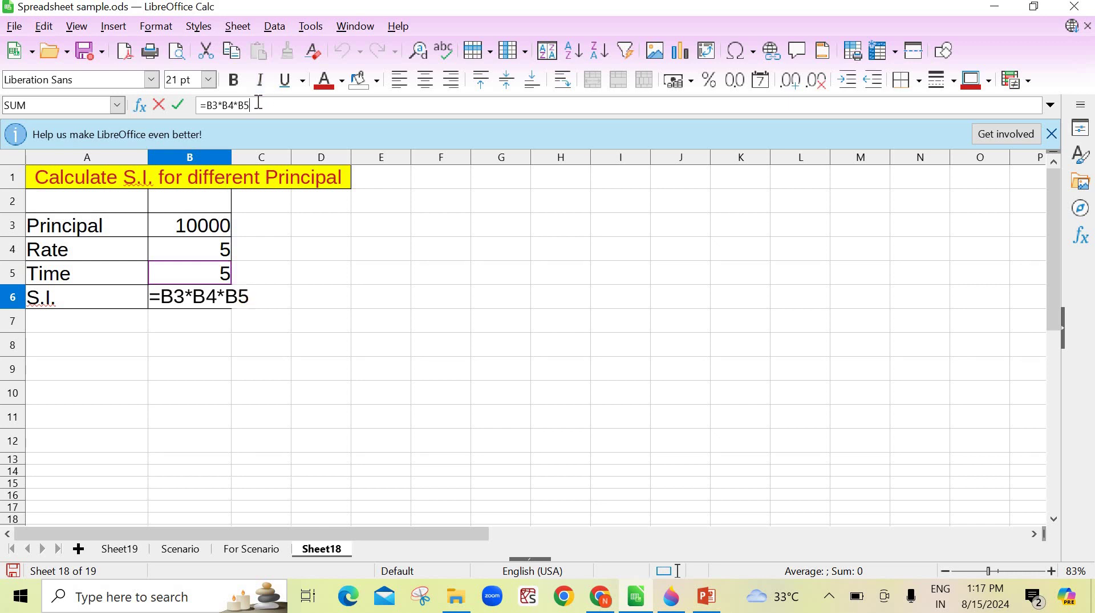
text(/)
text(00)
key(Return)
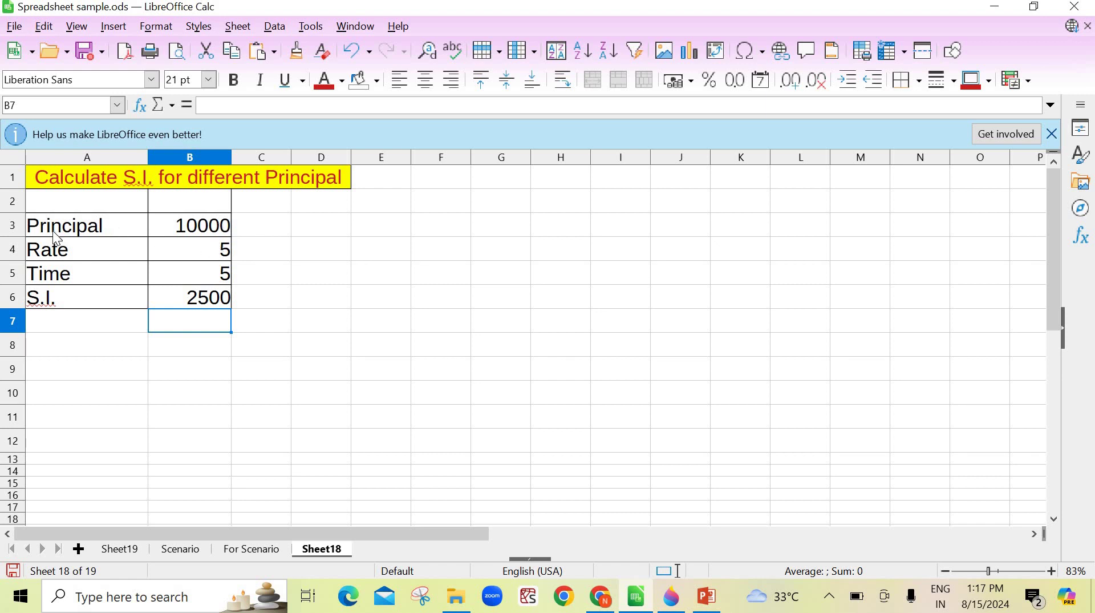
drag(52, 231, 127, 244)
click(296, 252)
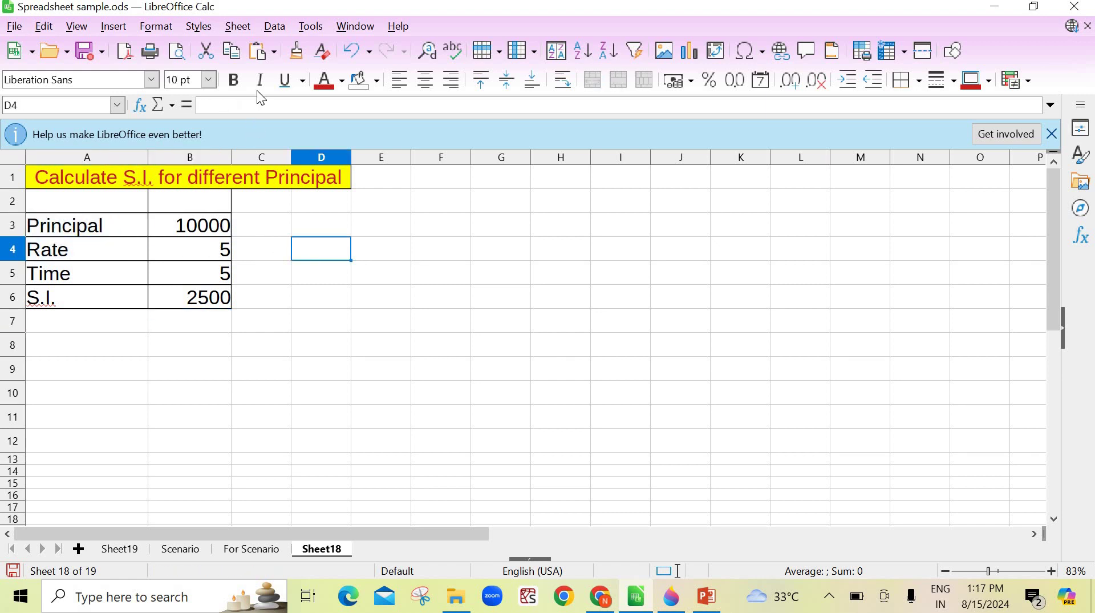
click(311, 26)
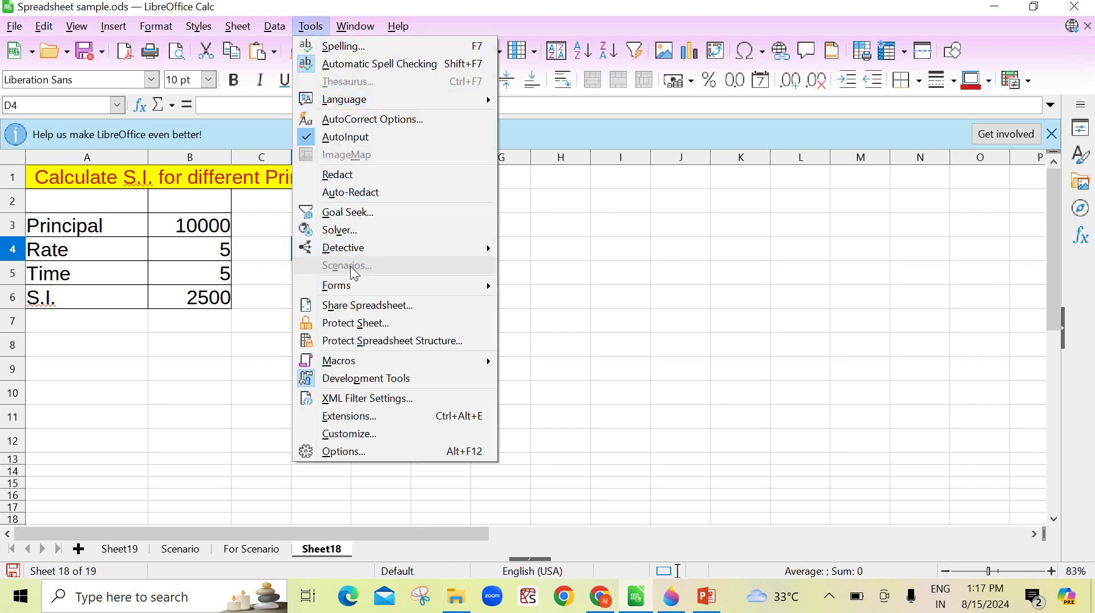
click(211, 333)
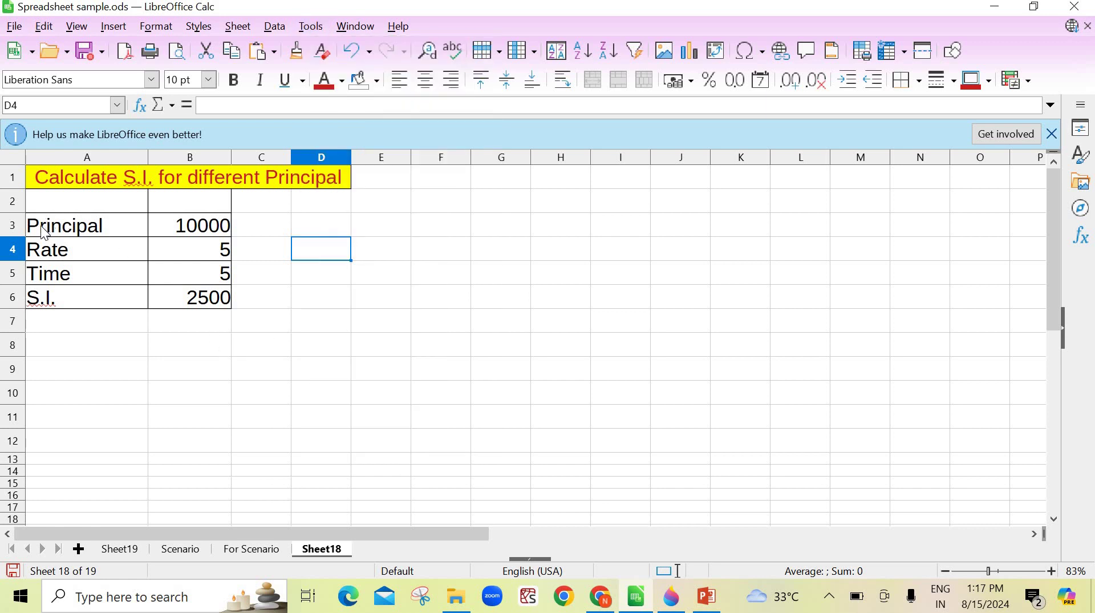
Start a new scenario for the range A3:B6, named "P is 10000" with the comment "Rate and Time is same".
drag(79, 229, 201, 308)
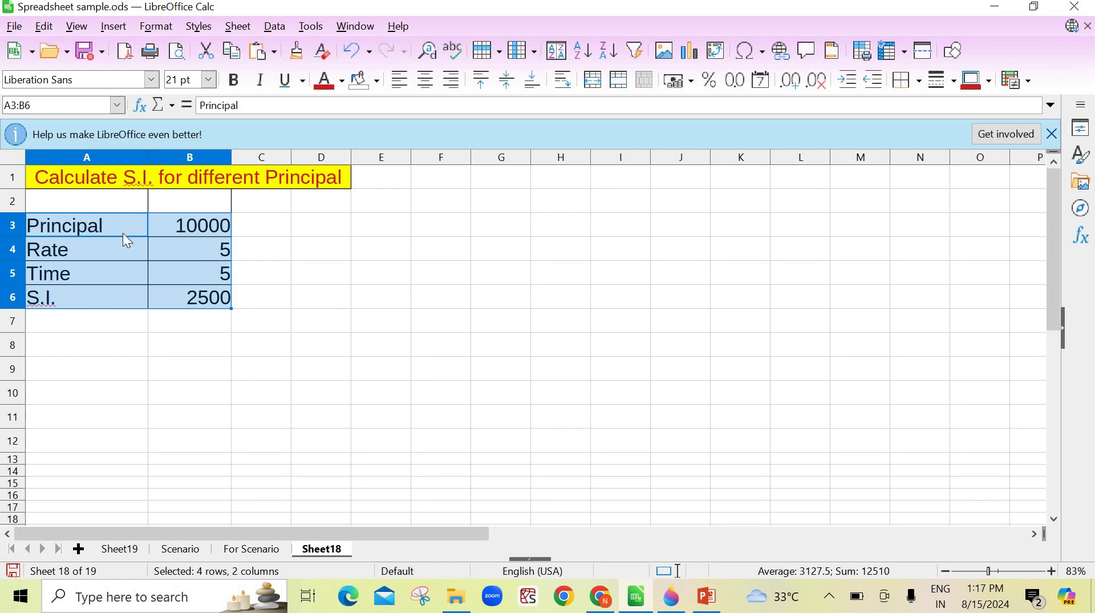
click(321, 31)
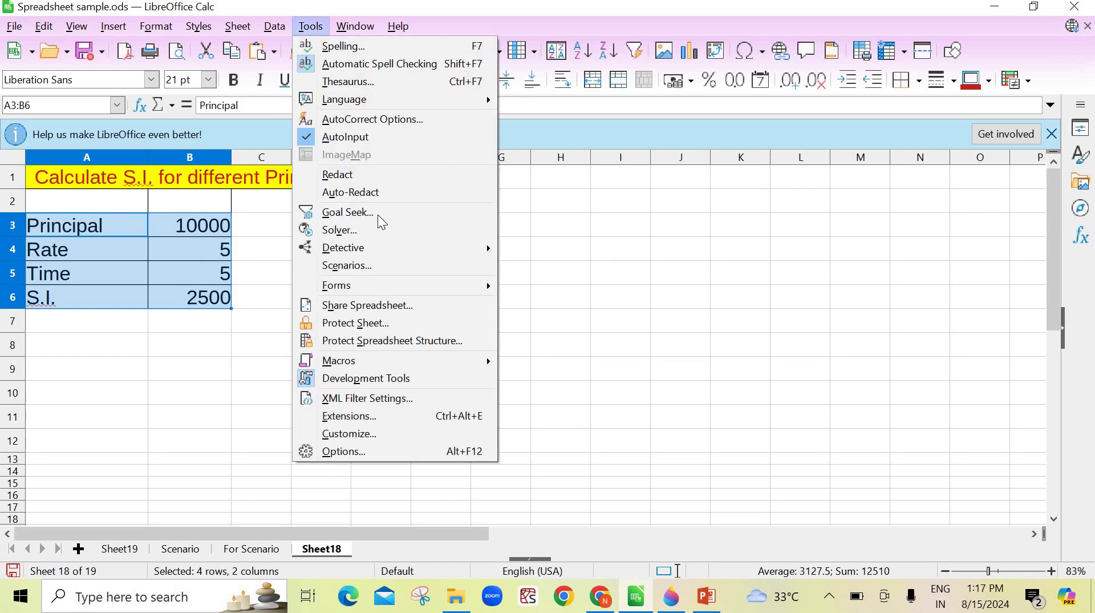
click(372, 266)
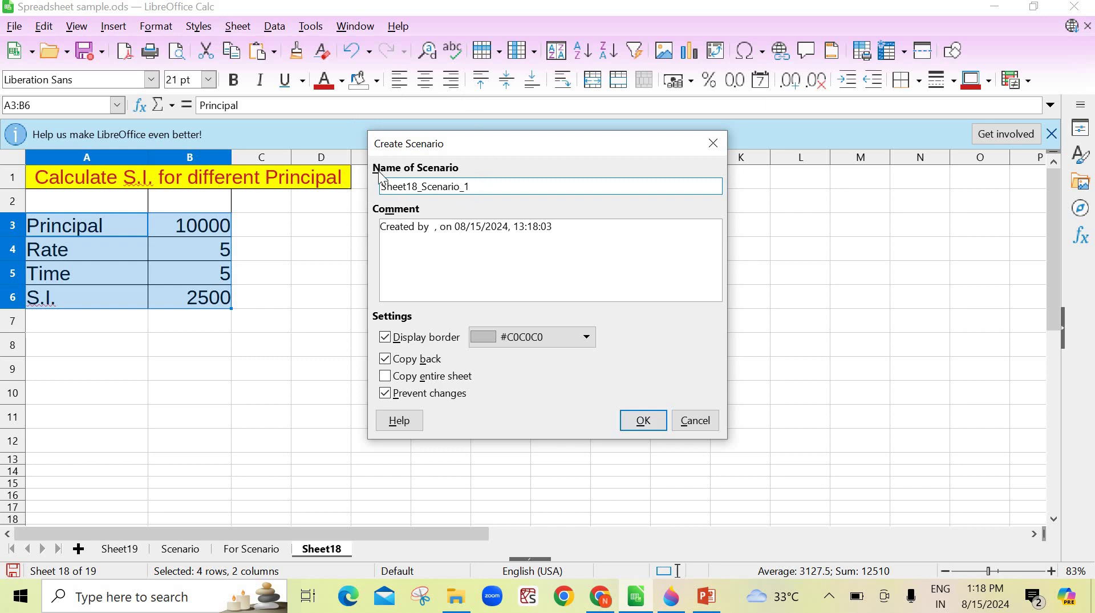
double_click(410, 187)
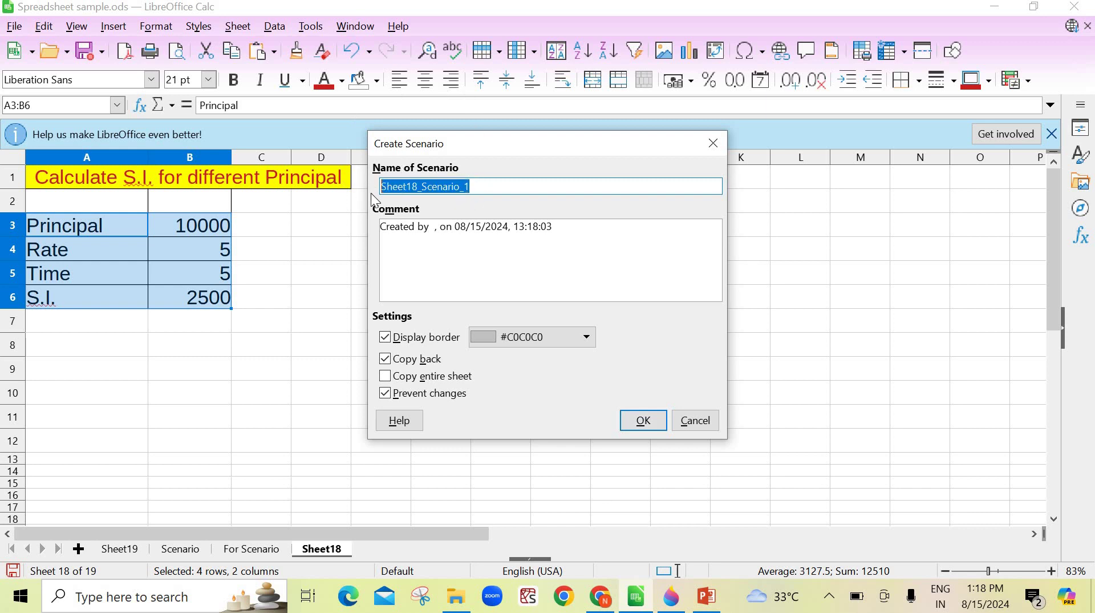
text(P is 1)
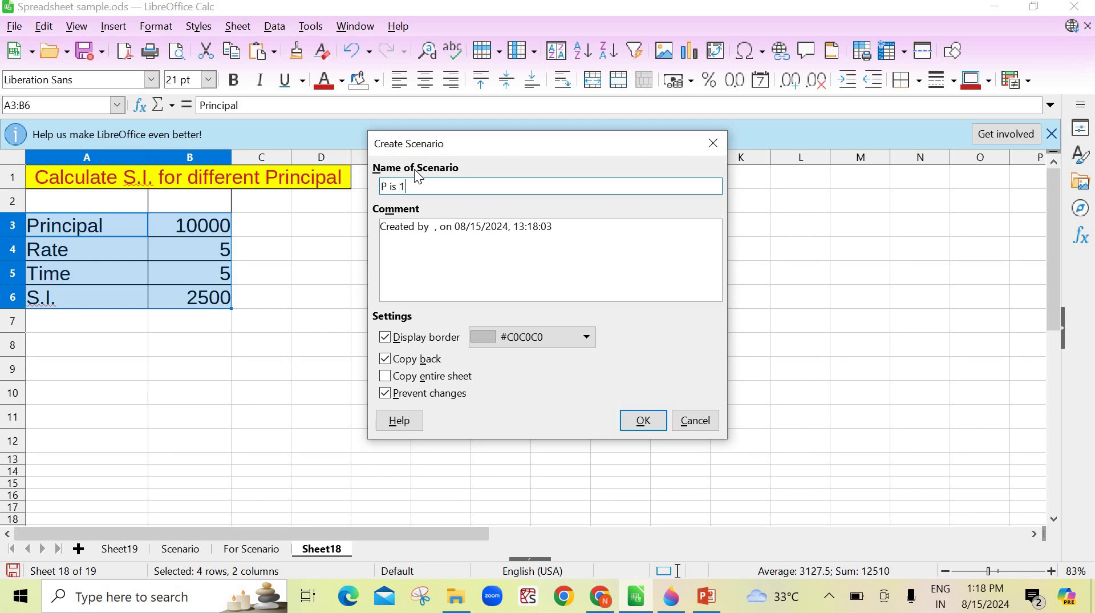
text(0000)
click(477, 235)
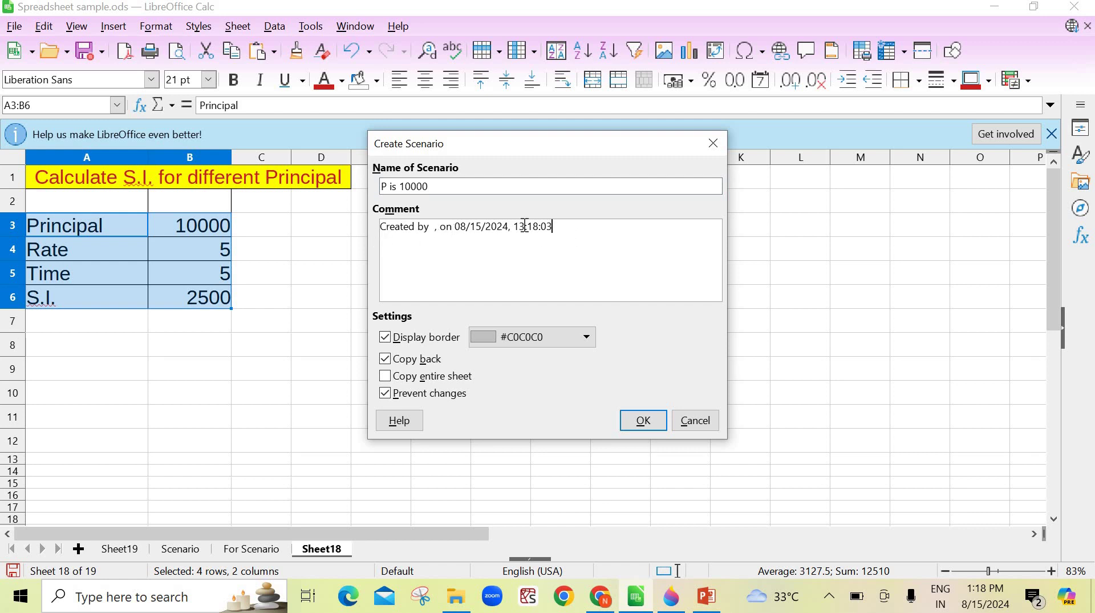
drag(564, 225, 372, 226)
text(Rate)
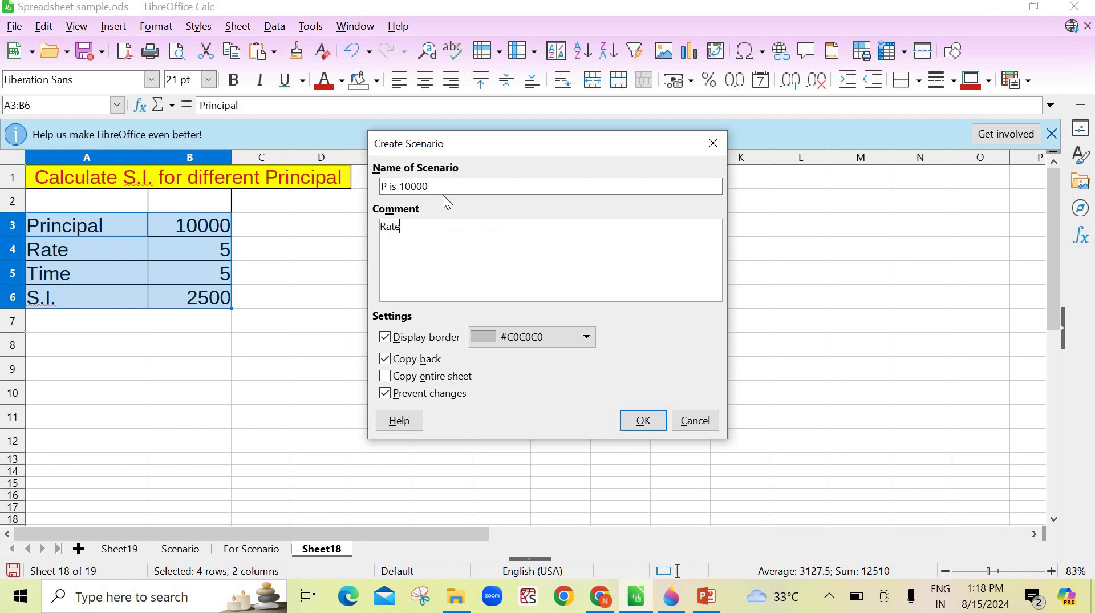
text( and Time is same)
Turn off Copy back, choose a light orange display border, and create the "P is 10000" scenario.
click(385, 359)
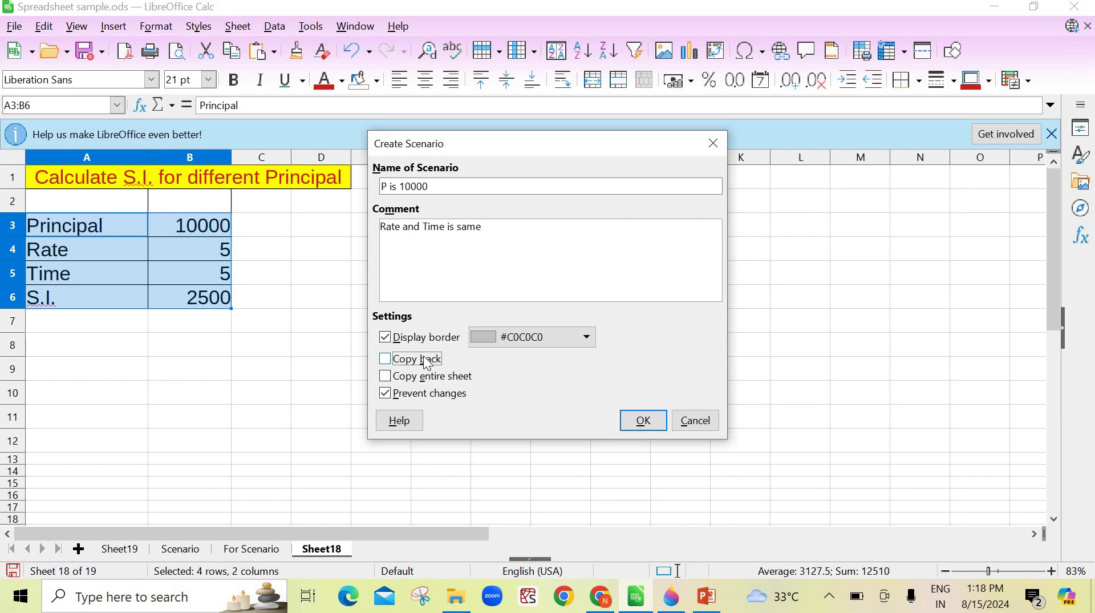
click(382, 359)
click(383, 360)
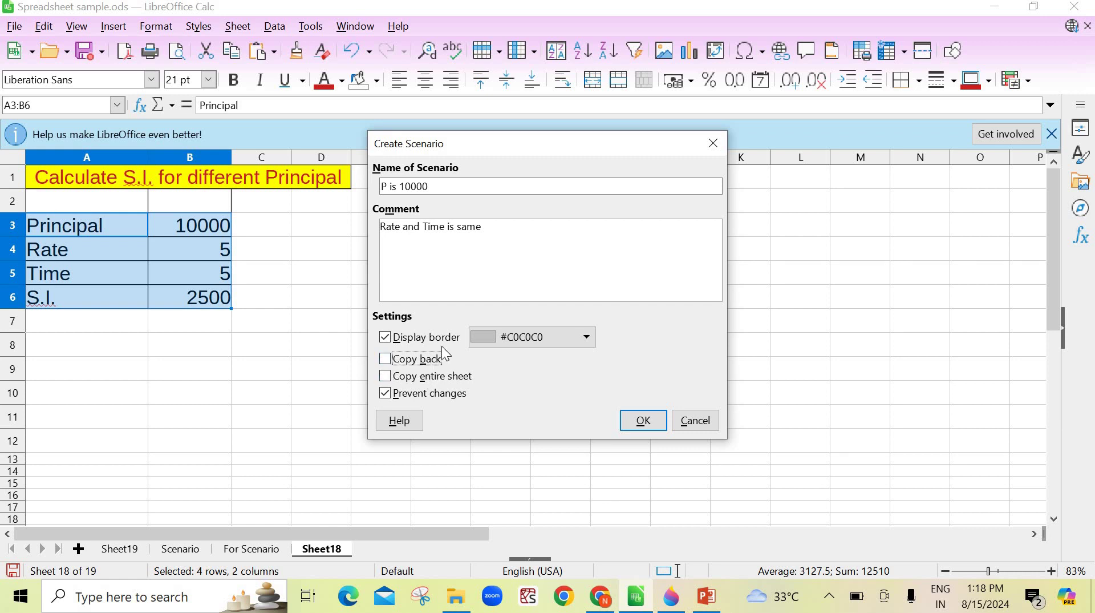
click(584, 335)
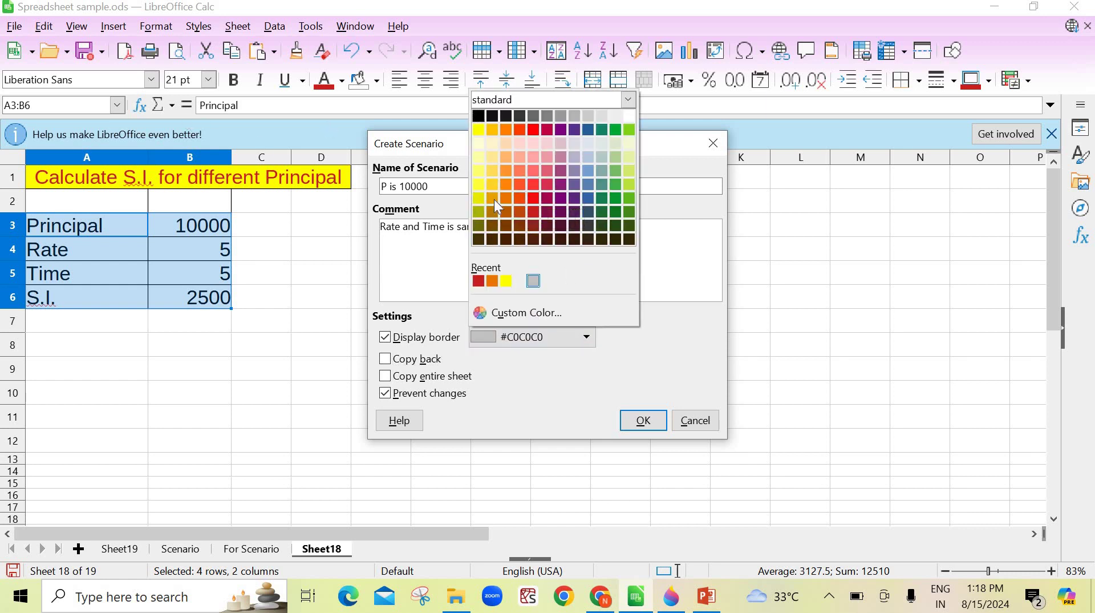
click(533, 201)
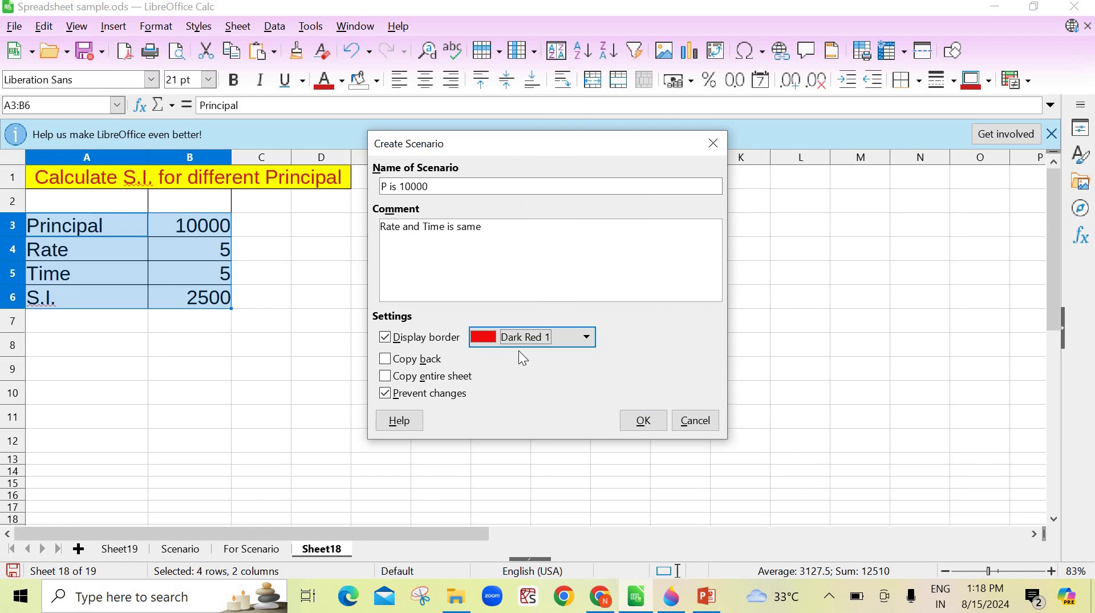
click(586, 340)
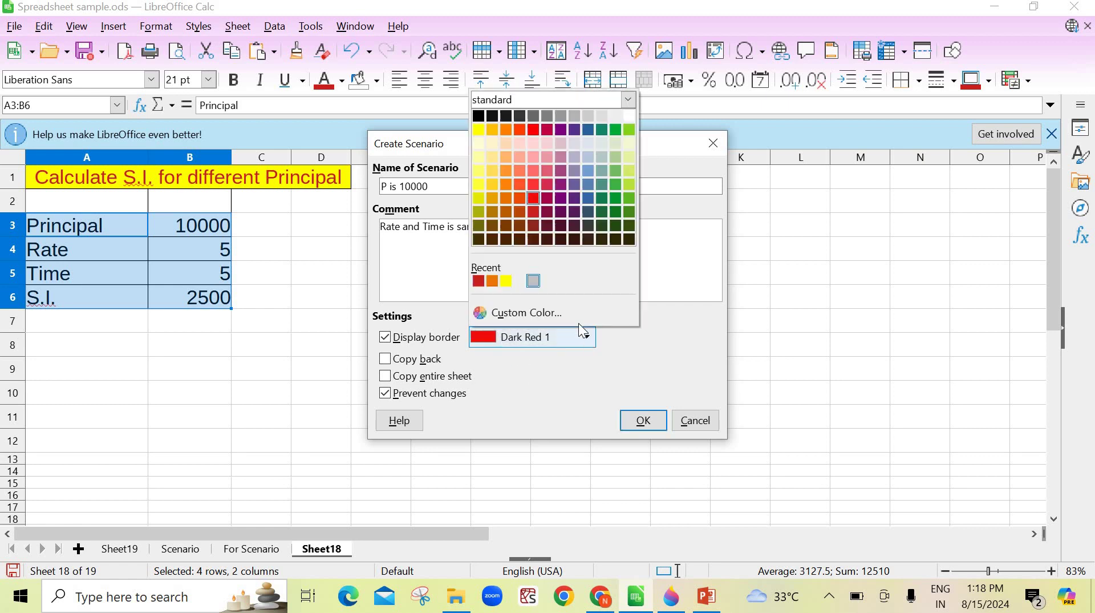
click(502, 172)
click(643, 420)
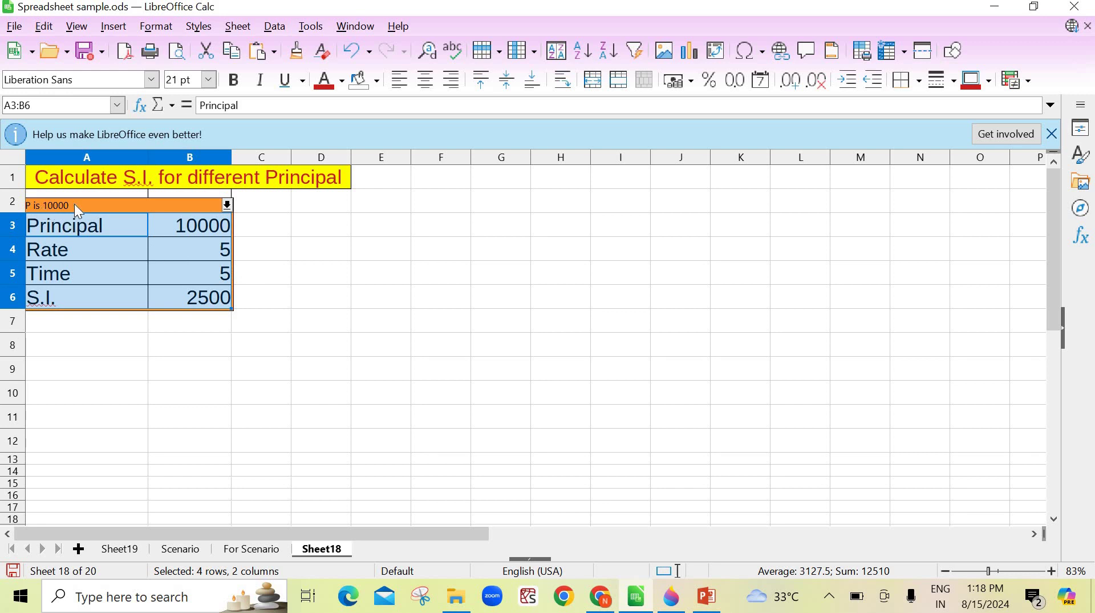
click(227, 205)
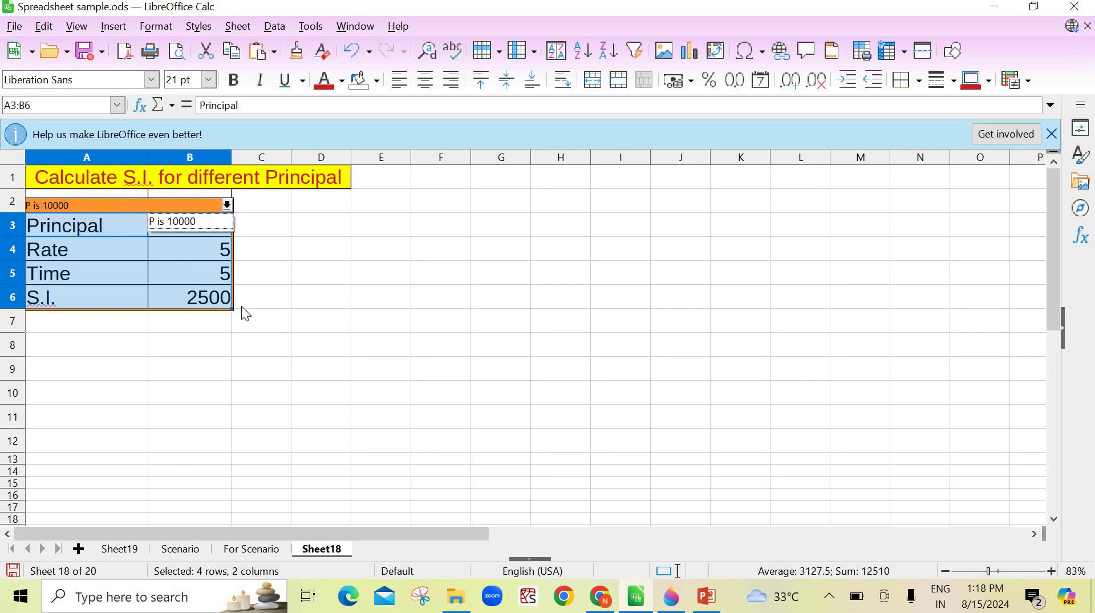
key(Escape)
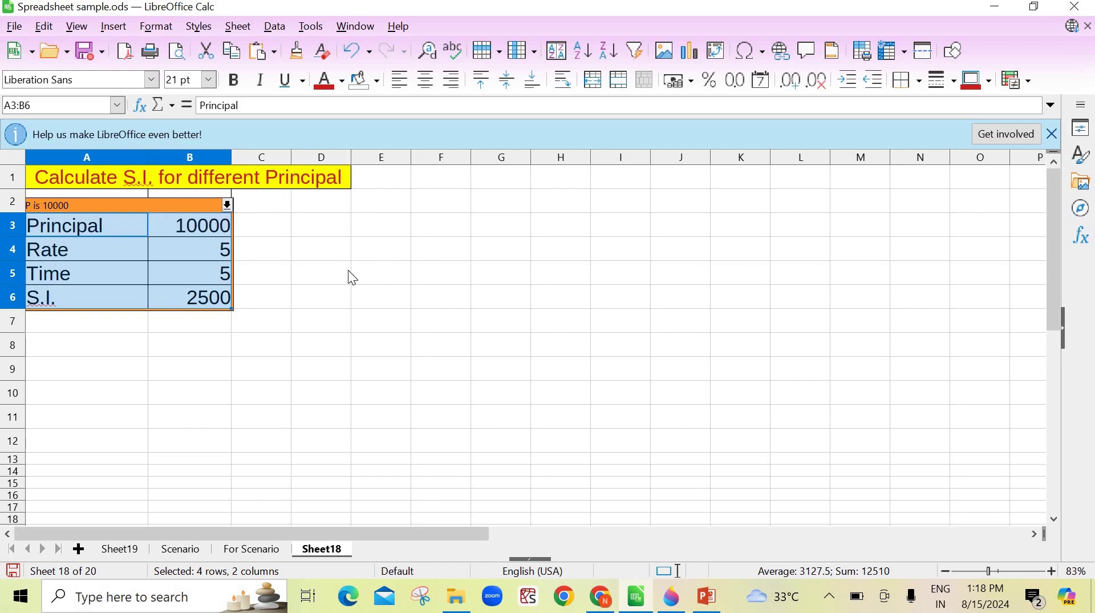
Change the Principal in B3 to 20000.
click(201, 229)
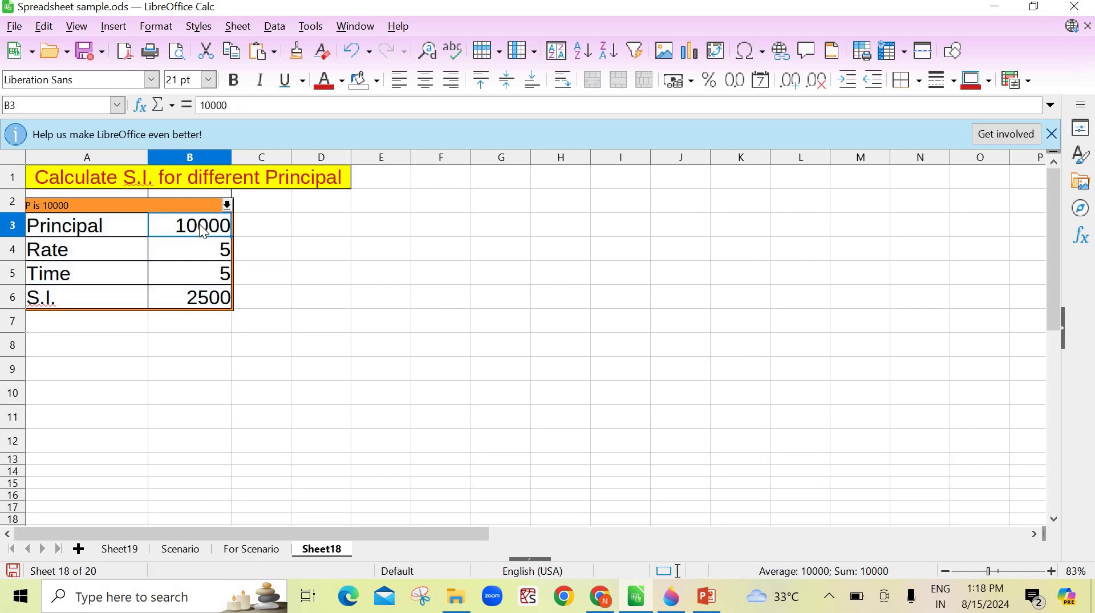
double_click(194, 226)
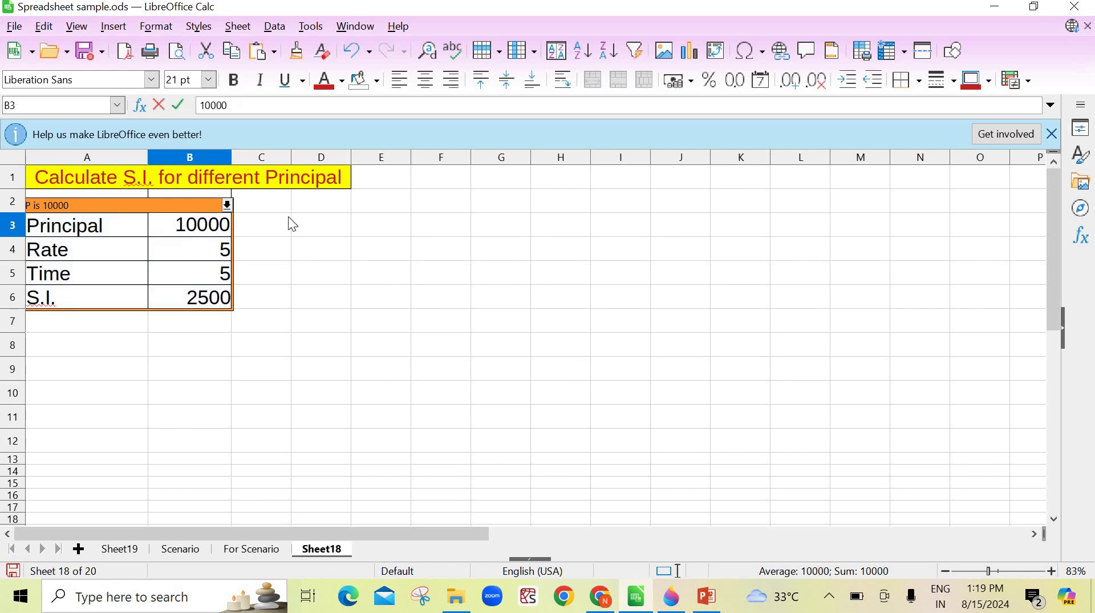
key(BackSpace)
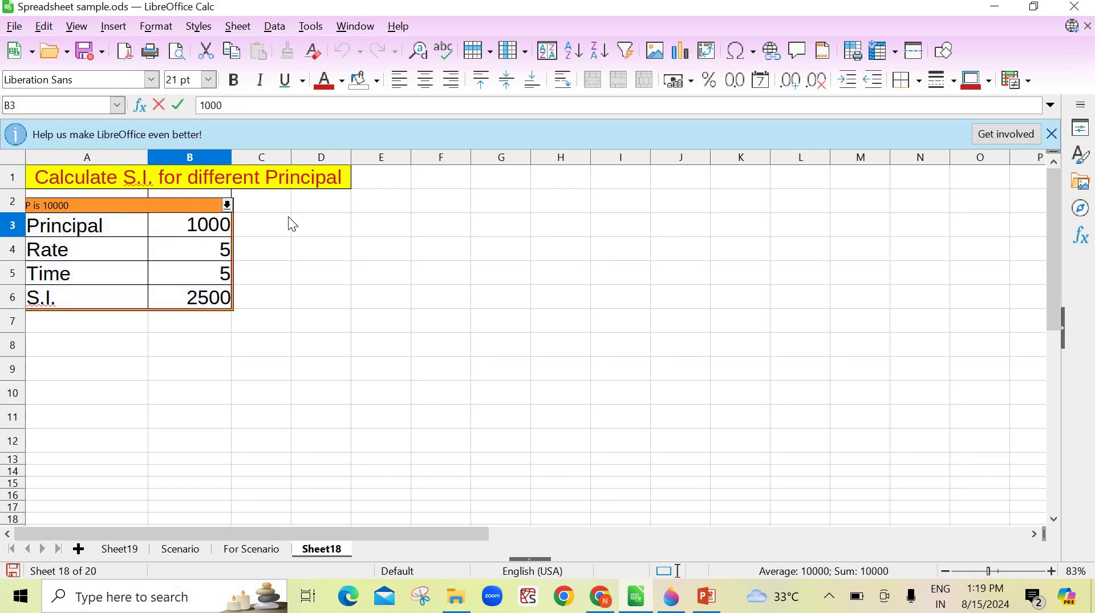
text(20)
click(178, 224)
key(BackSpace)
click(347, 333)
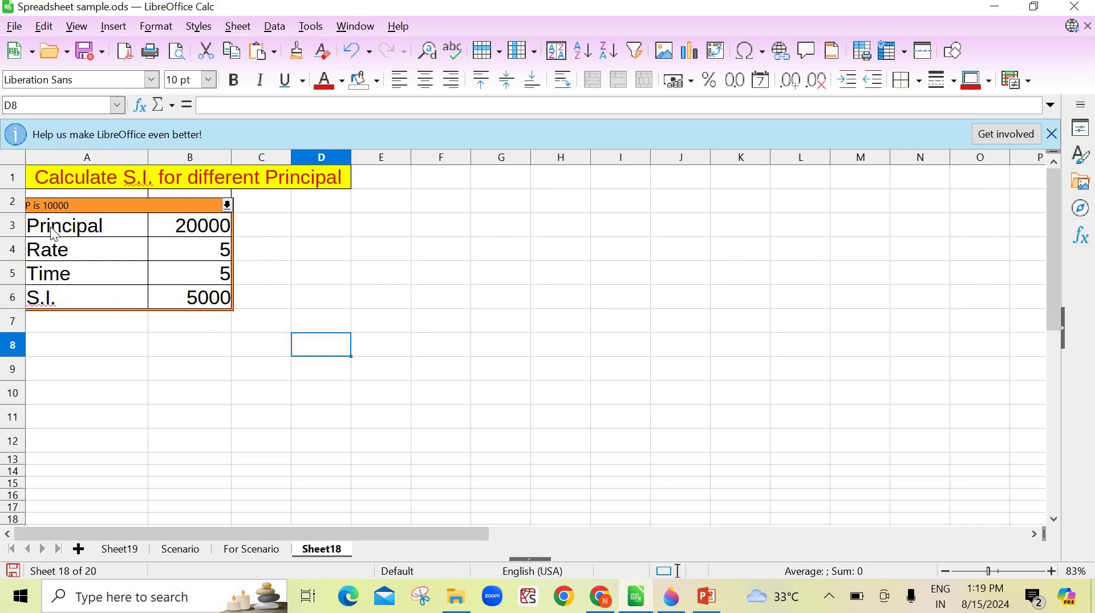
Start a second scenario for the range A3:B6 and name it "P is 20000".
drag(34, 224, 182, 299)
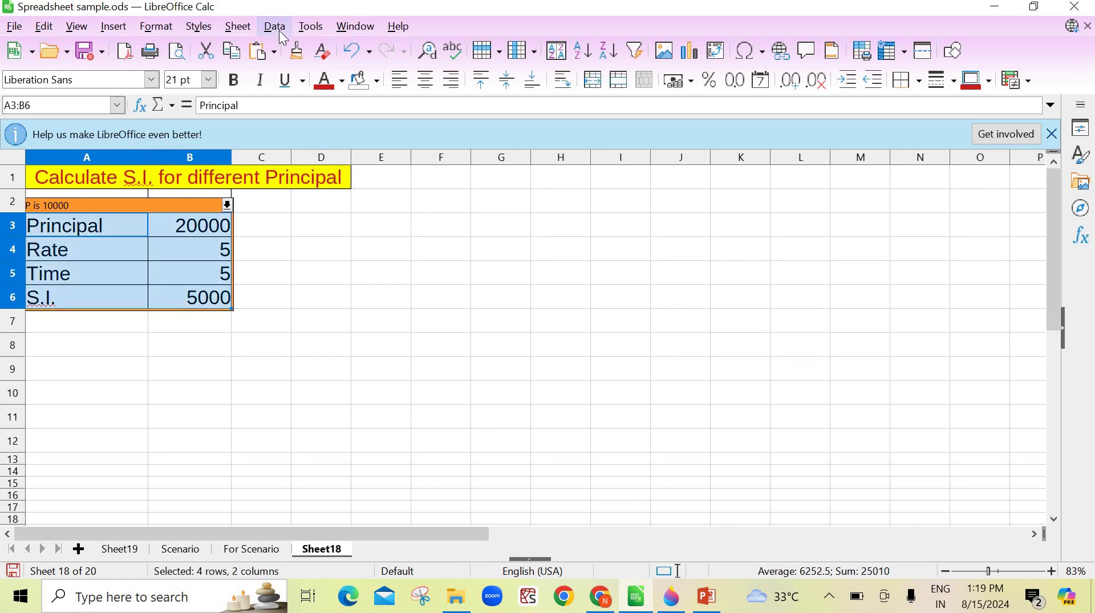
click(311, 26)
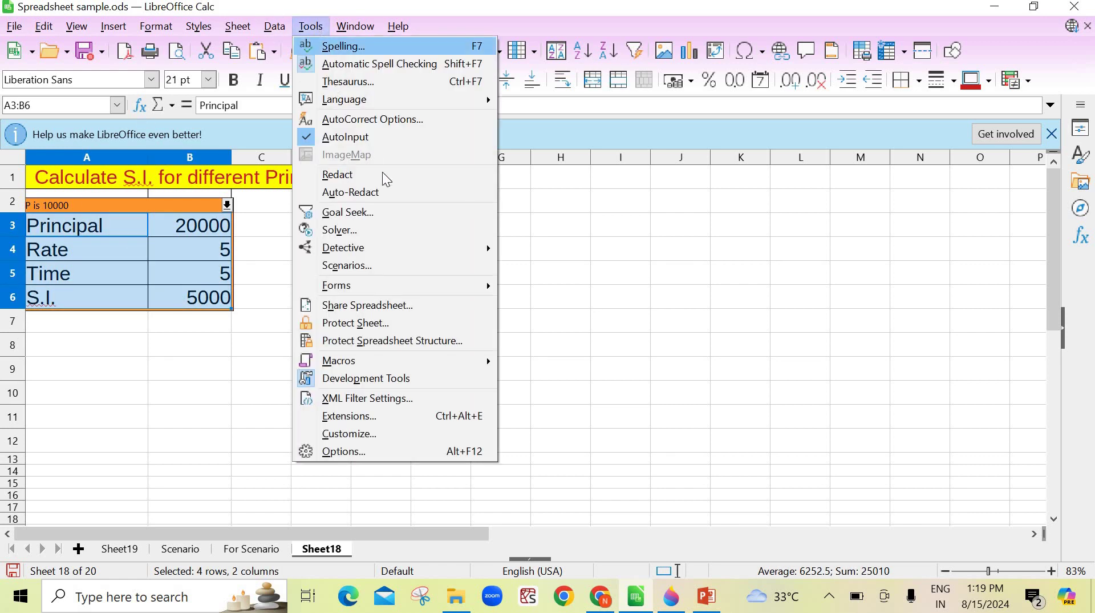
click(403, 264)
double_click(435, 186)
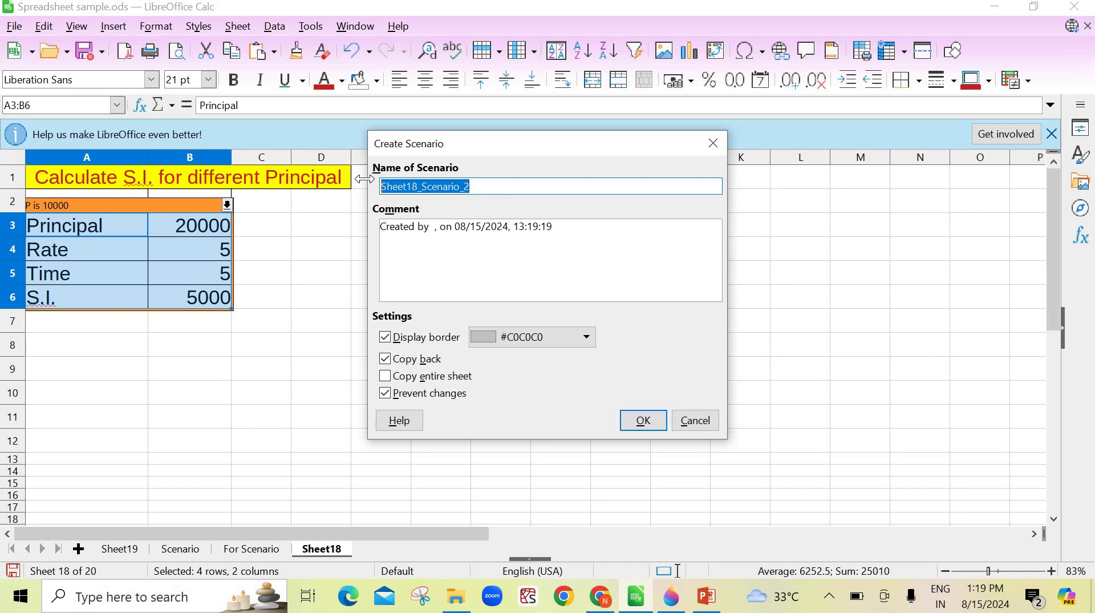
text(P)
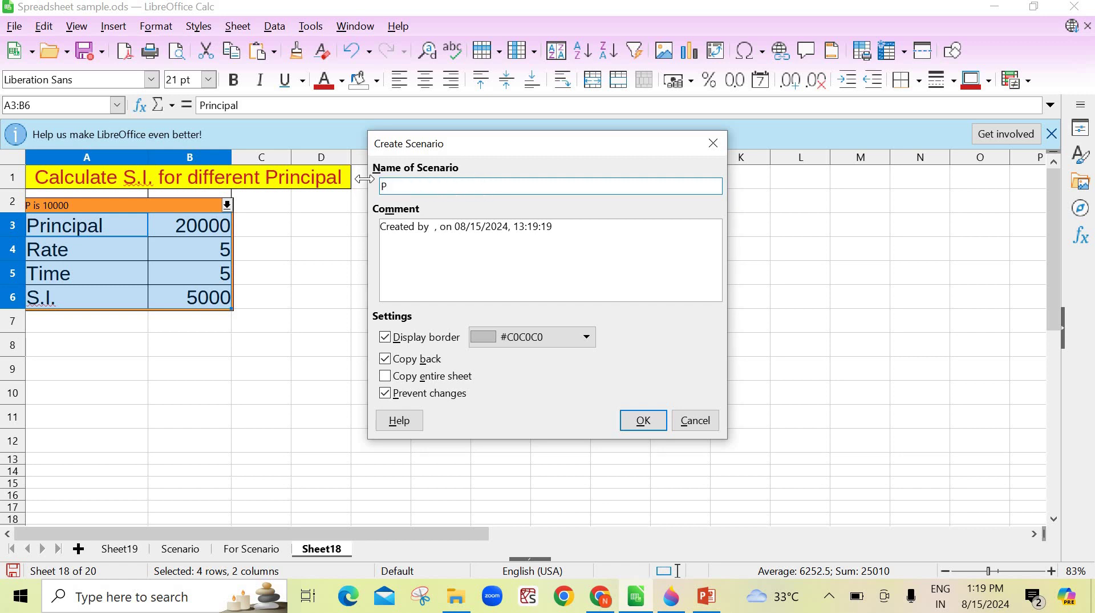
text( is 20000)
Turn off Copy back, set the display border to Light Gold 2, and create the "P is 20000" scenario.
click(420, 362)
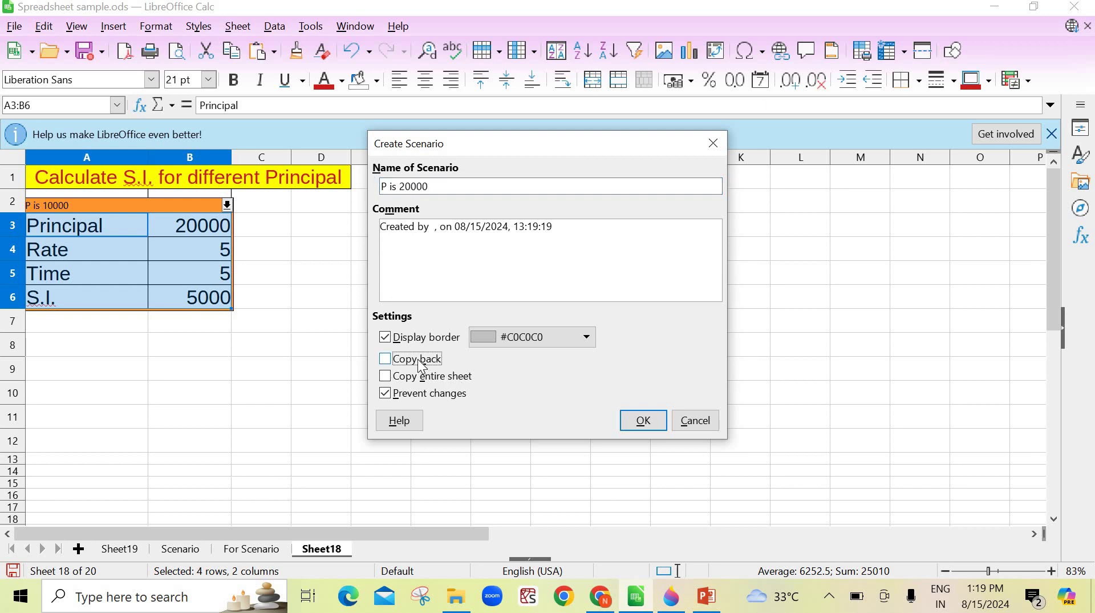
click(581, 336)
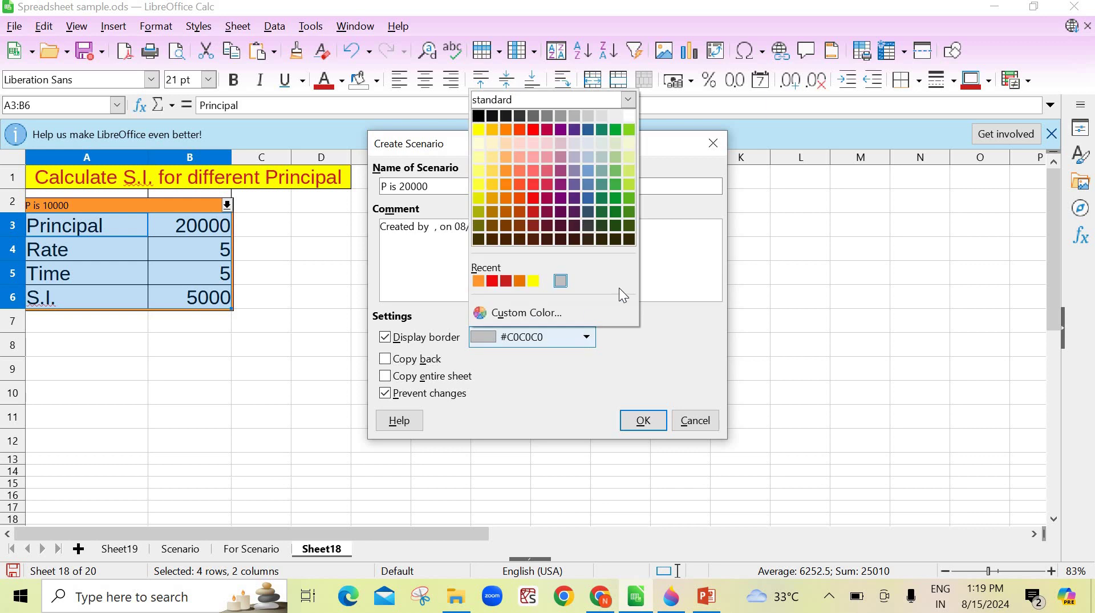
click(492, 170)
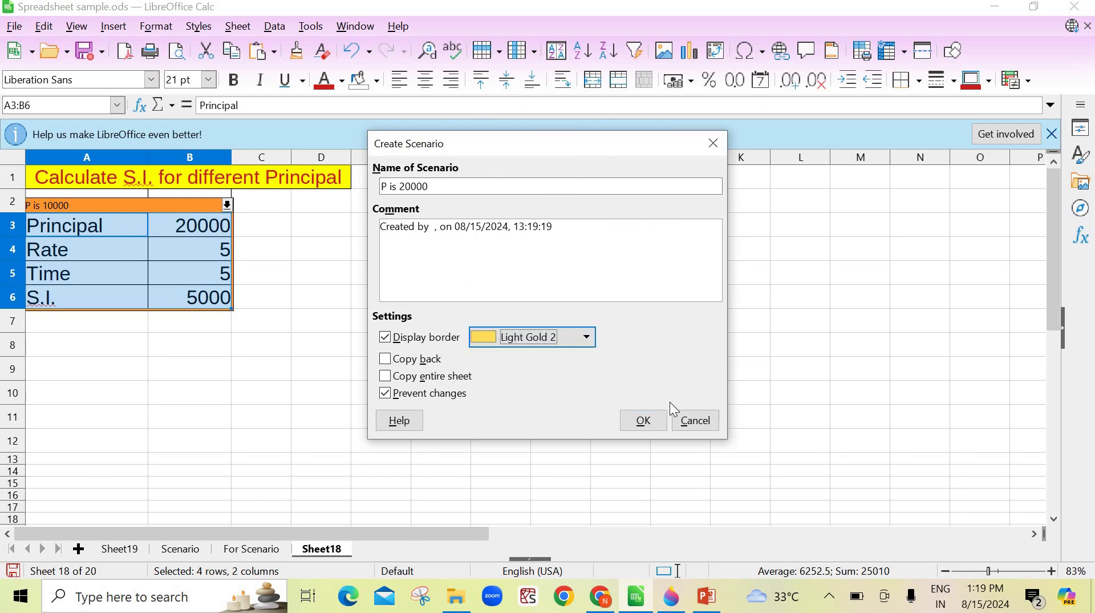
click(644, 420)
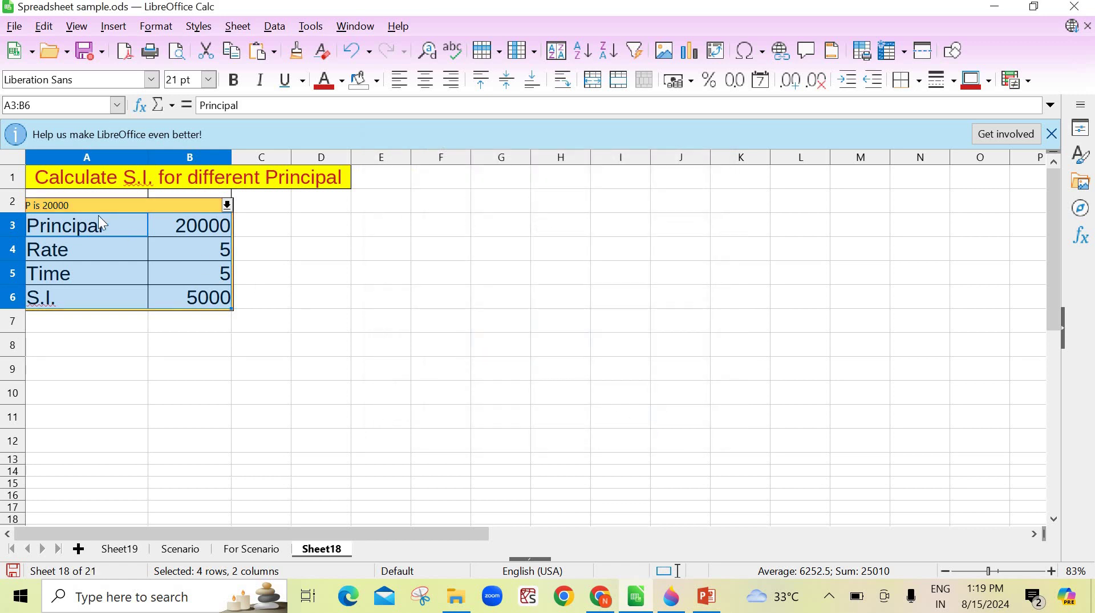
Switch between the "P is 10000" and "P is 20000" scenarios to compare their simple interest, leaving "P is 10000" active.
click(227, 204)
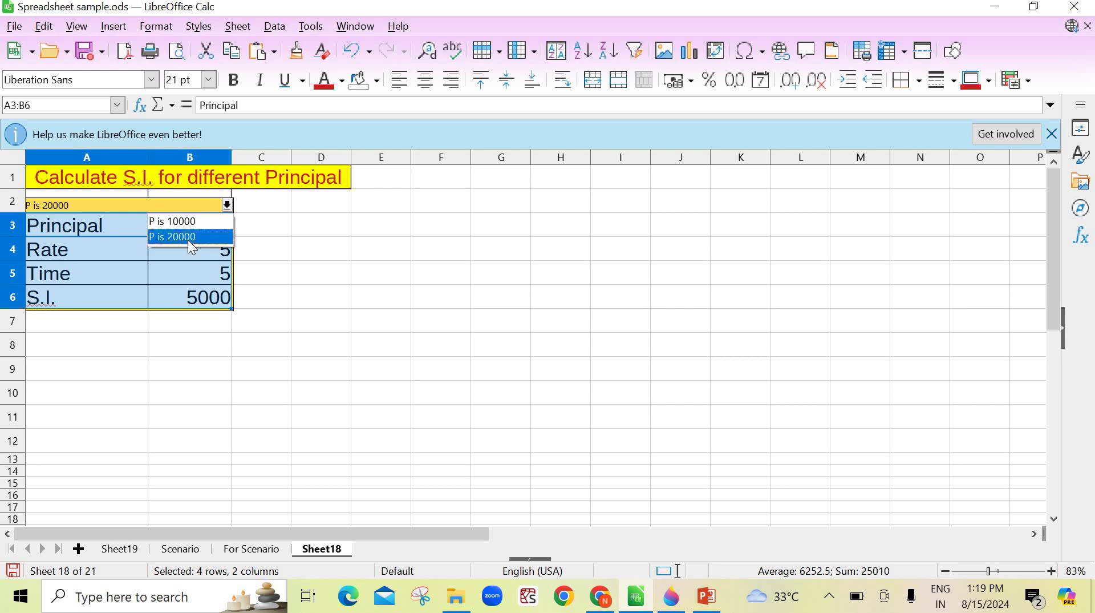
click(202, 223)
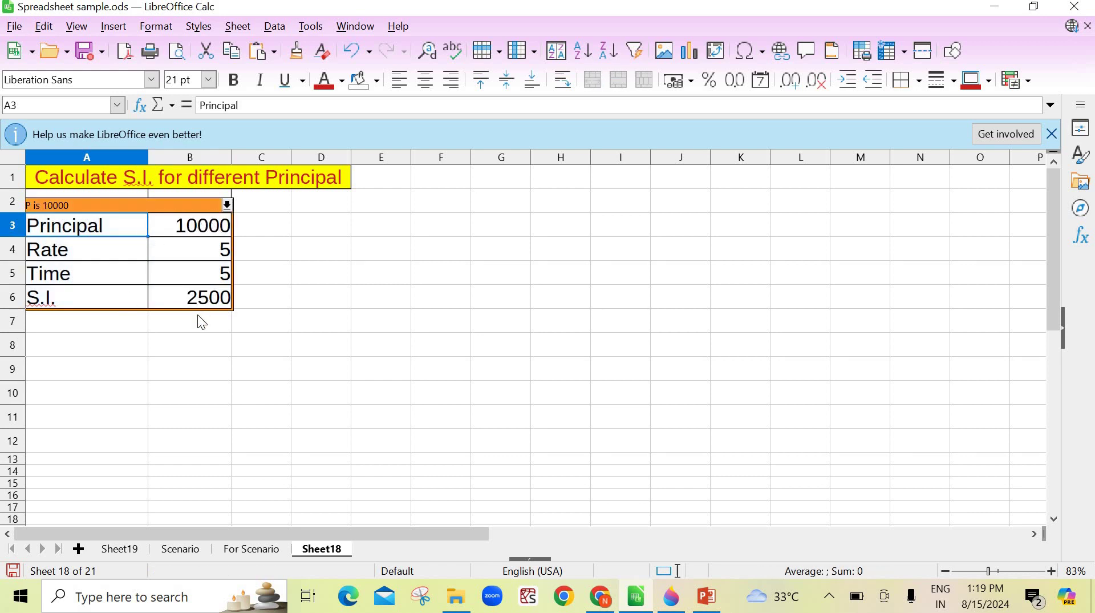
click(227, 205)
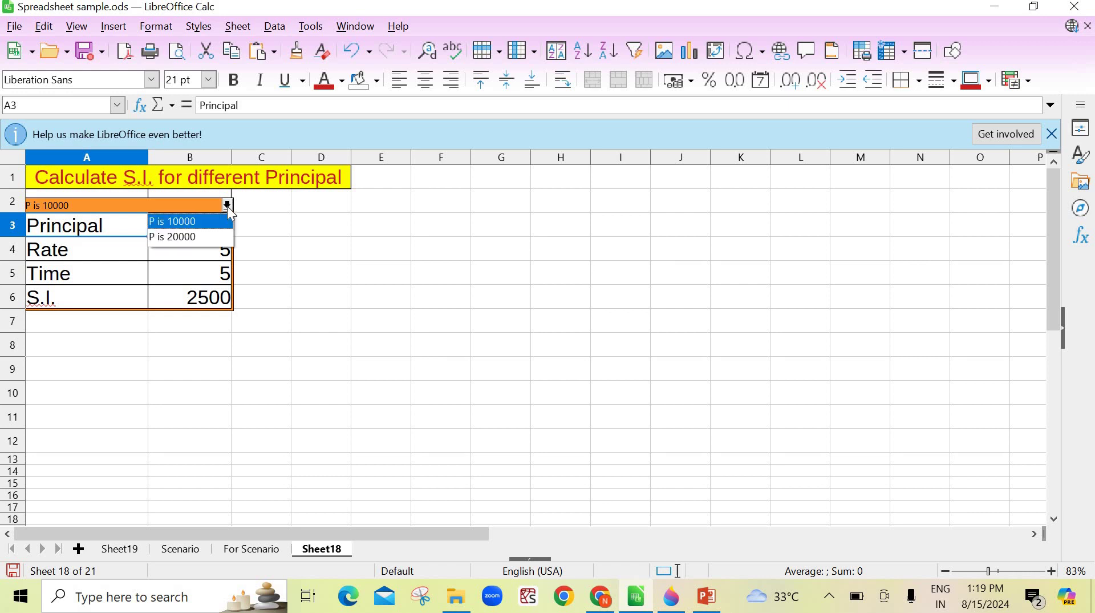
click(194, 235)
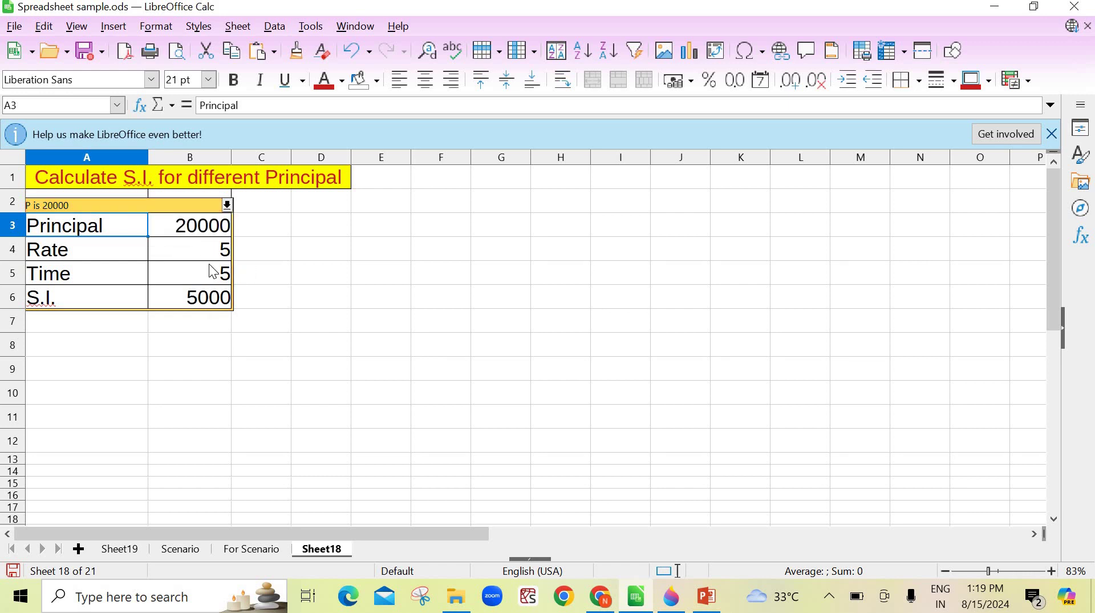
click(227, 206)
click(215, 222)
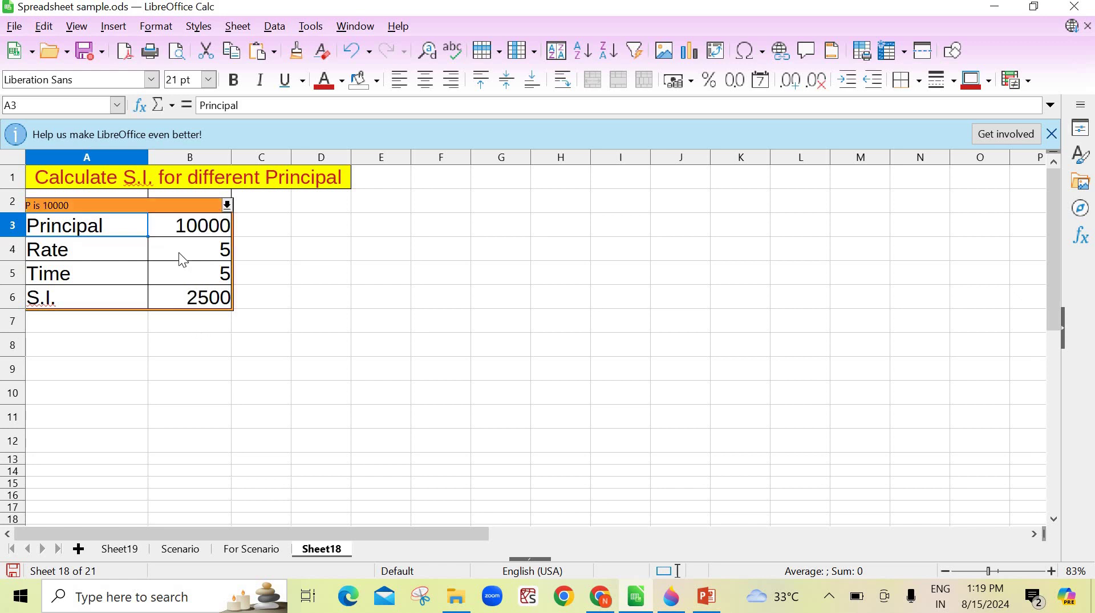
click(227, 206)
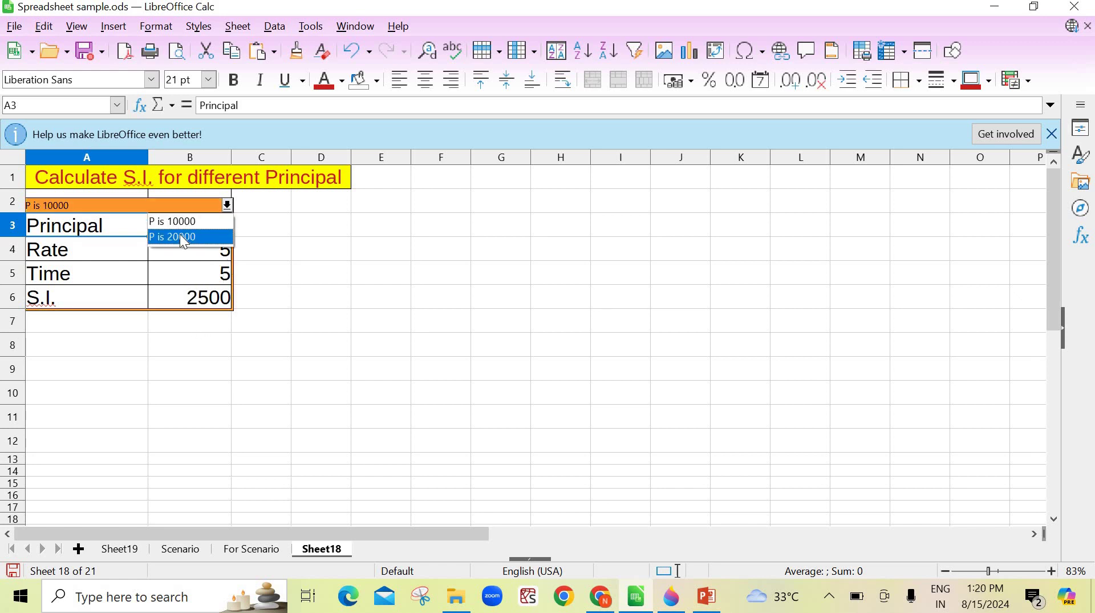
click(314, 258)
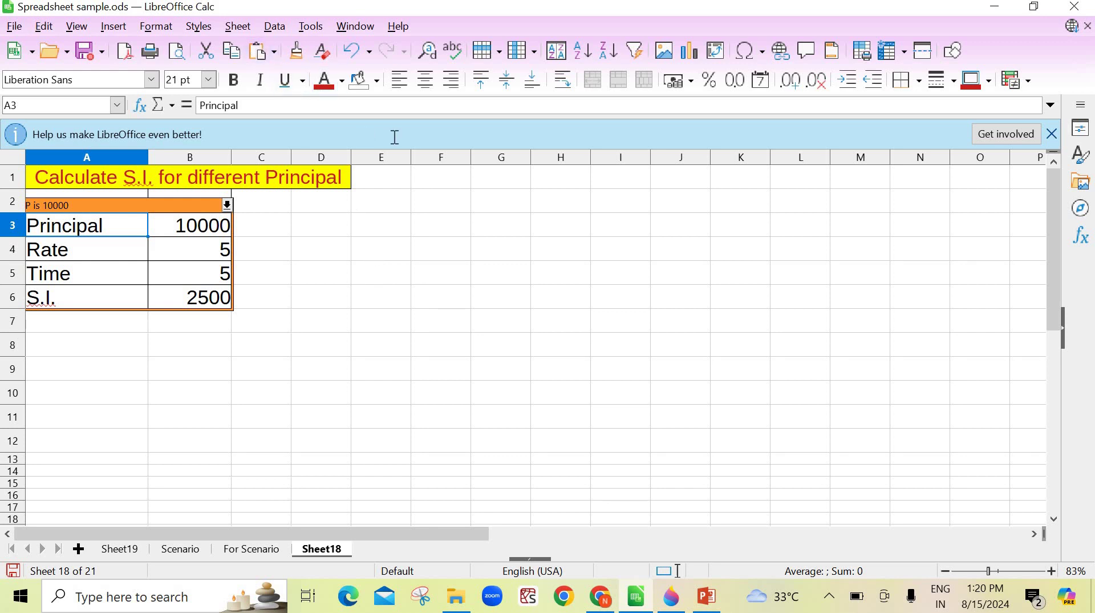
View the scenario list in the floating Navigator and close it again.
click(78, 27)
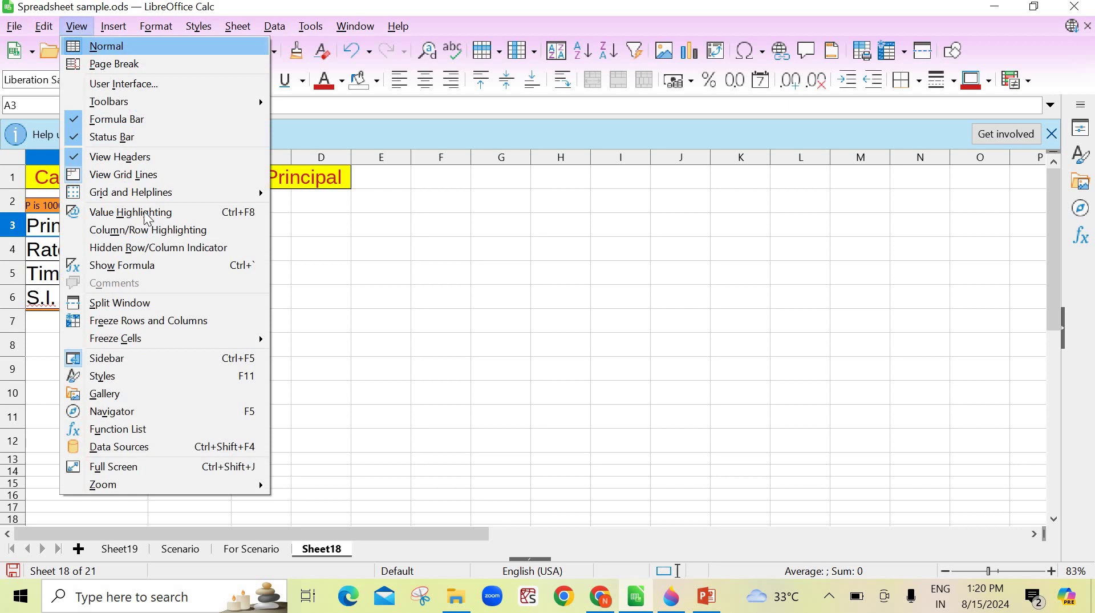
click(165, 412)
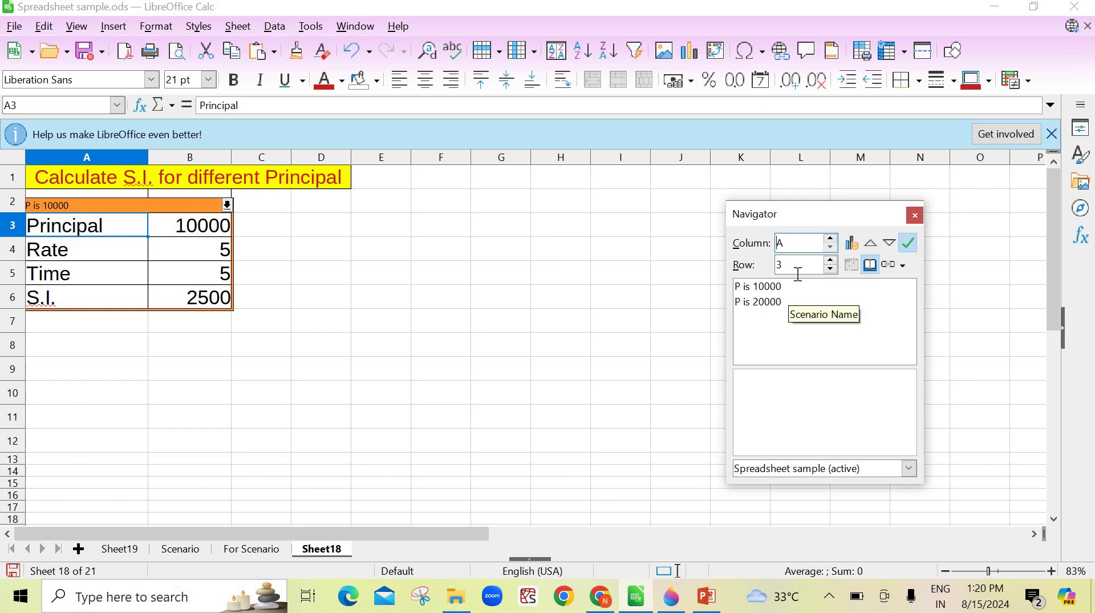
click(913, 216)
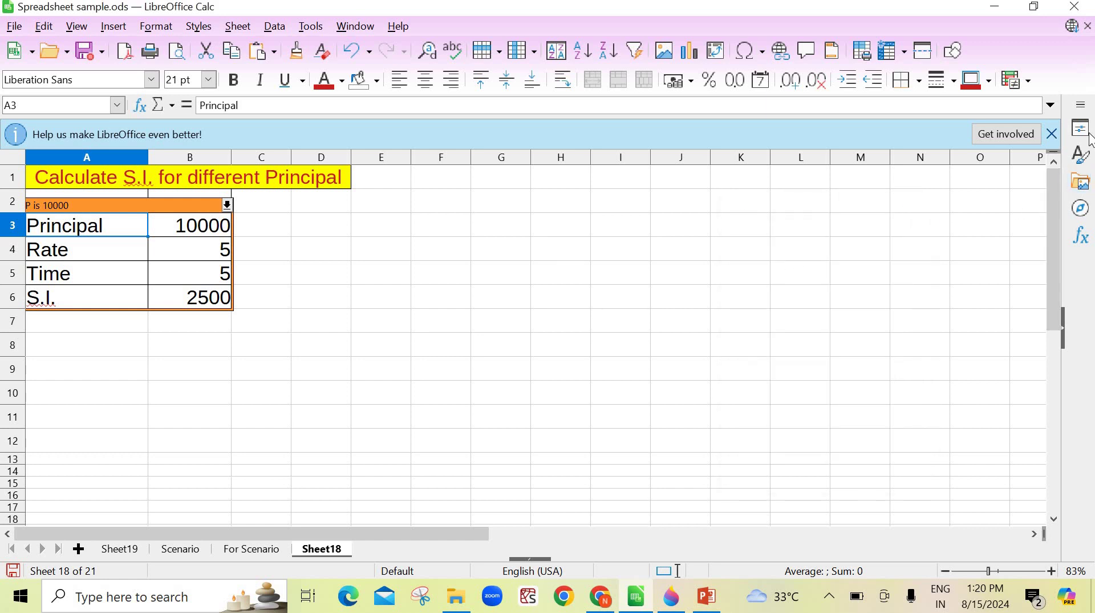
Open the Navigator in the sidebar and activate the "P is 20000" scenario from its list.
click(1081, 210)
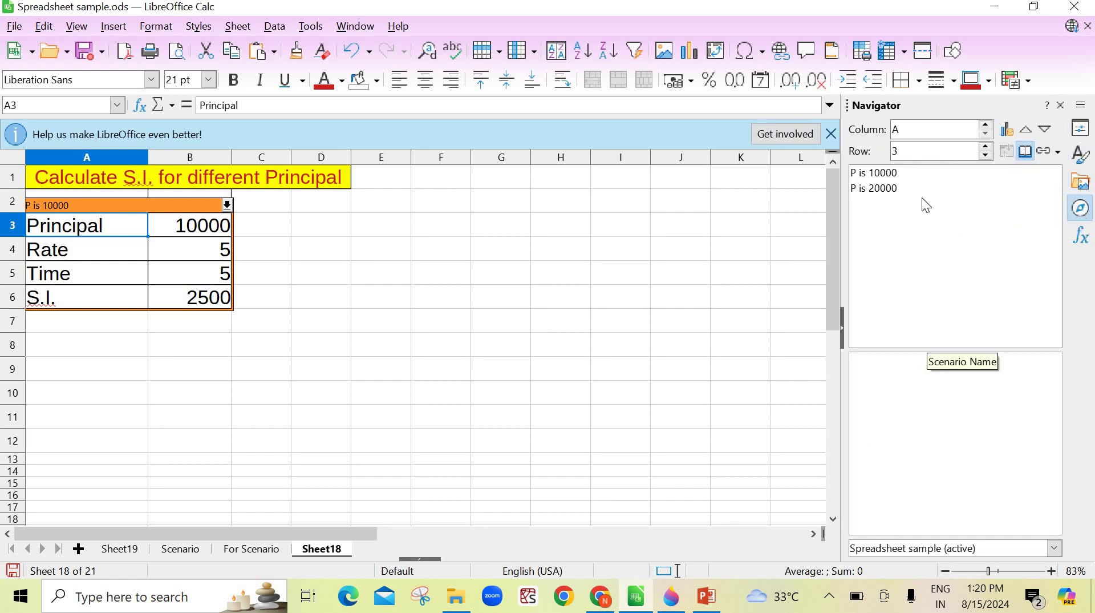
click(940, 549)
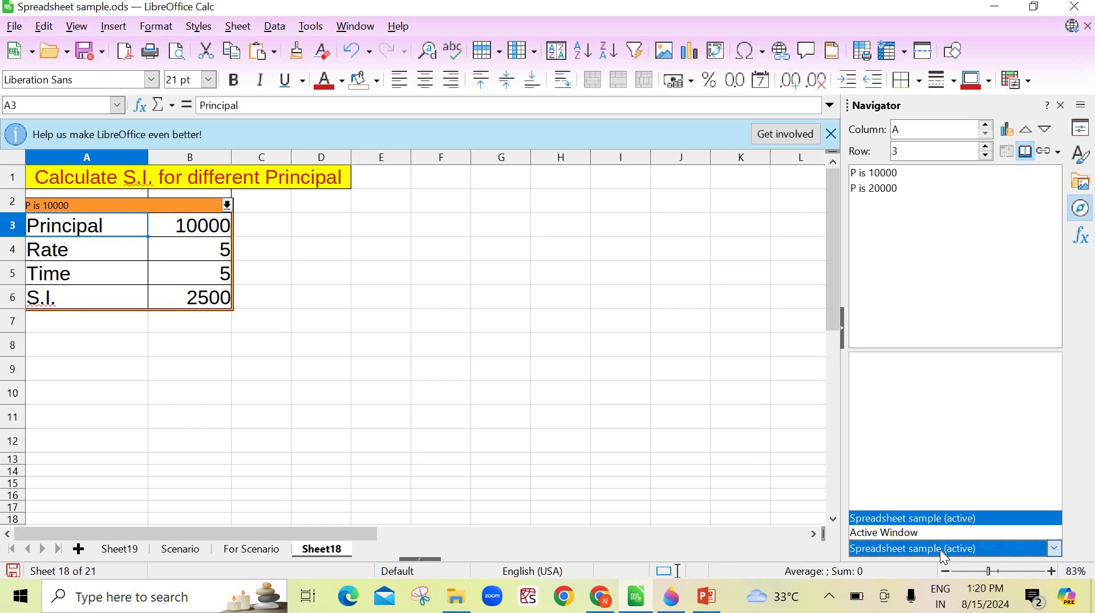
click(941, 549)
double_click(885, 188)
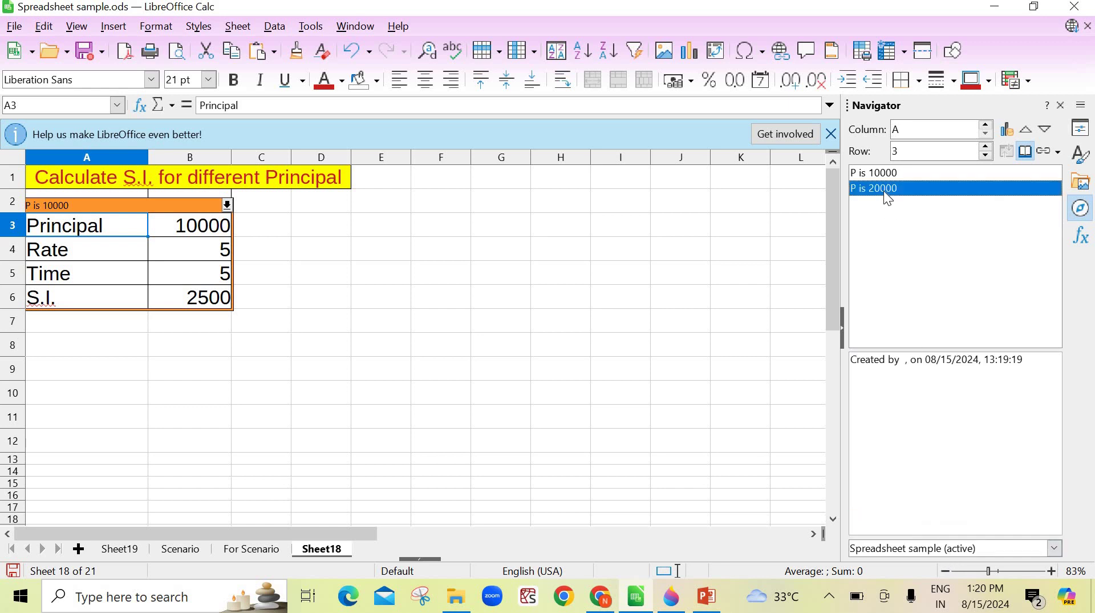
Switch the Navigator to the full document contents and back to scenarios, and view the actions available for "P is 20000".
click(1024, 153)
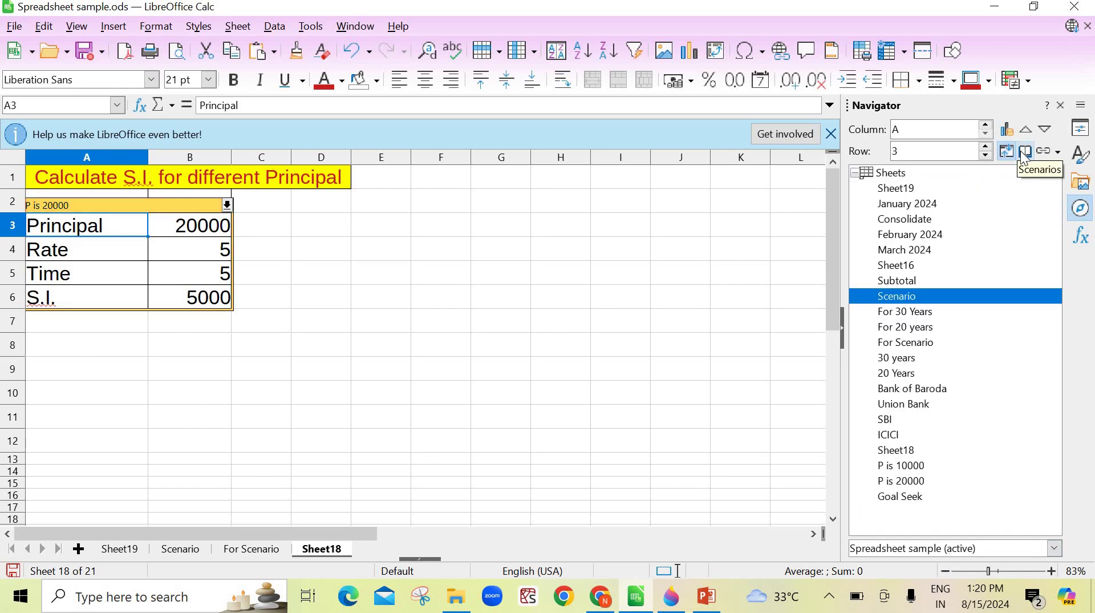
click(1024, 153)
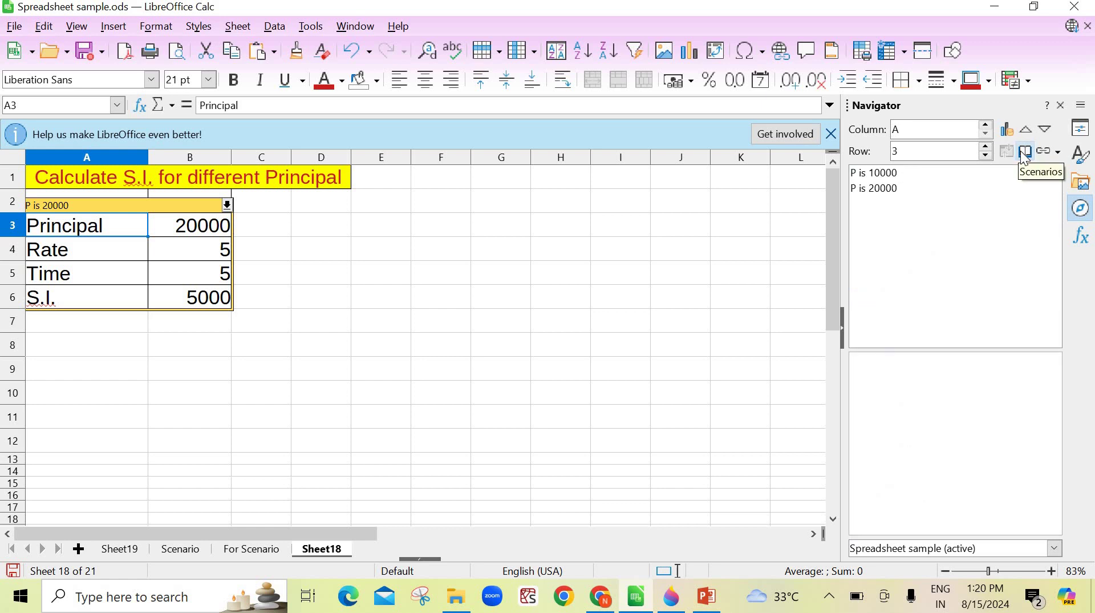
click(873, 190)
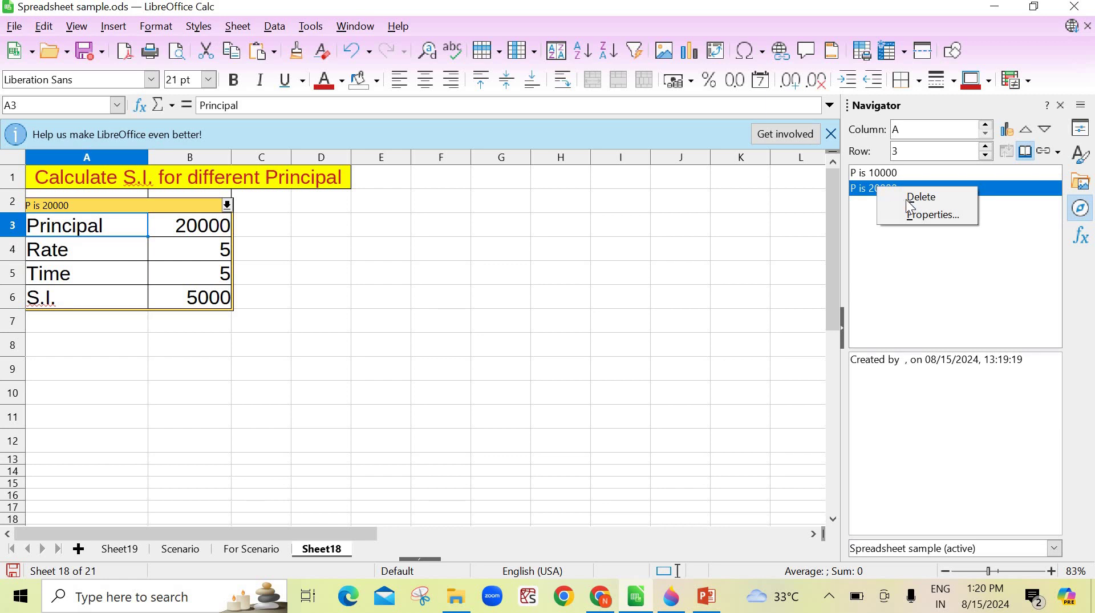
click(638, 265)
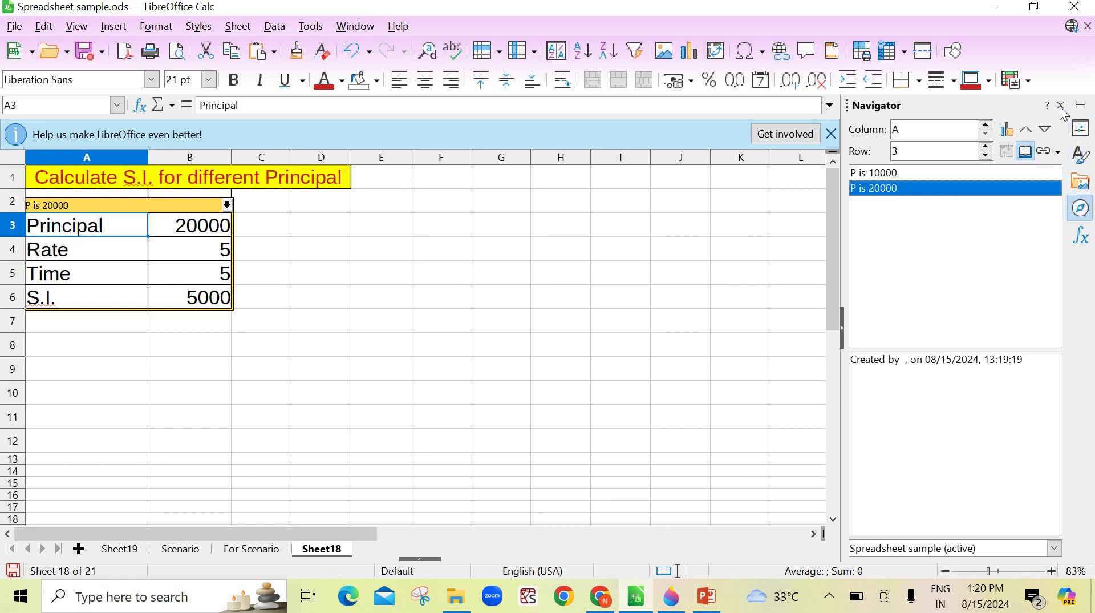
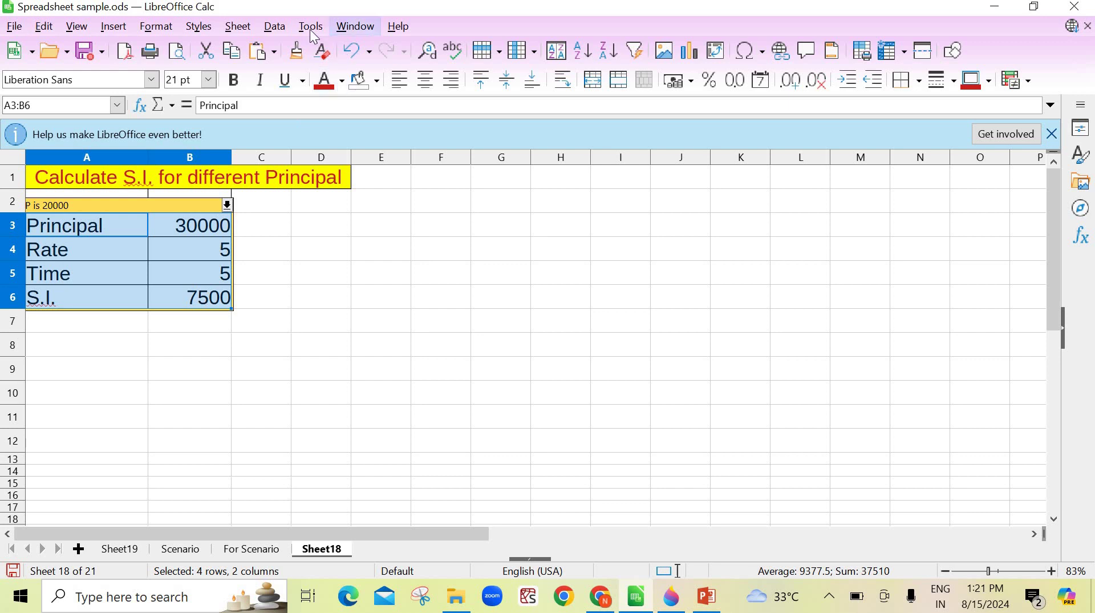
Start a third scenario for the range A3:B6 and name it "P is 30000".
click(311, 27)
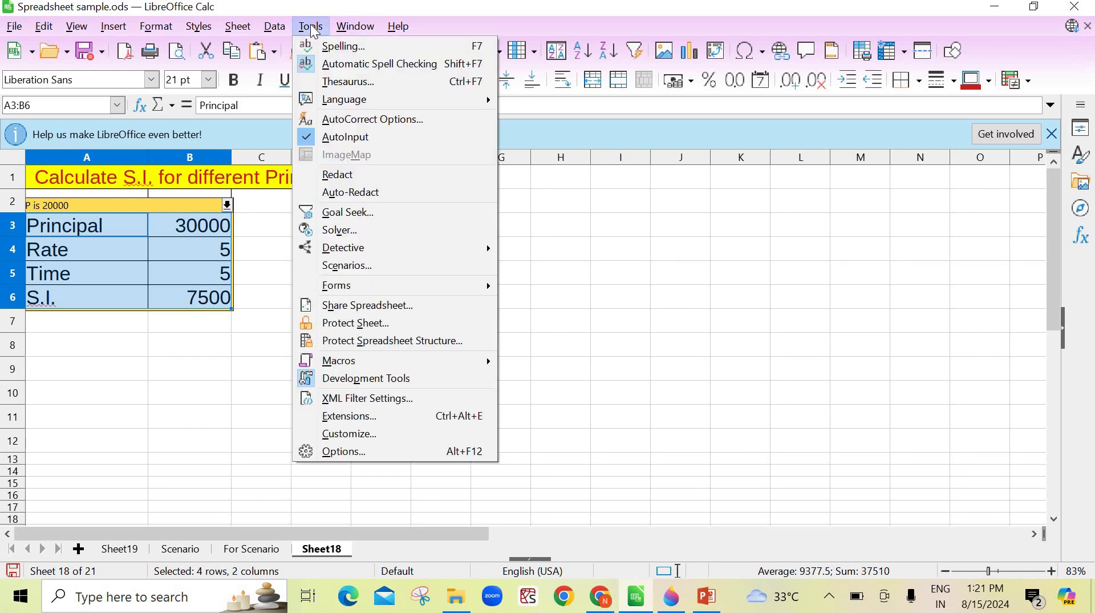
click(375, 266)
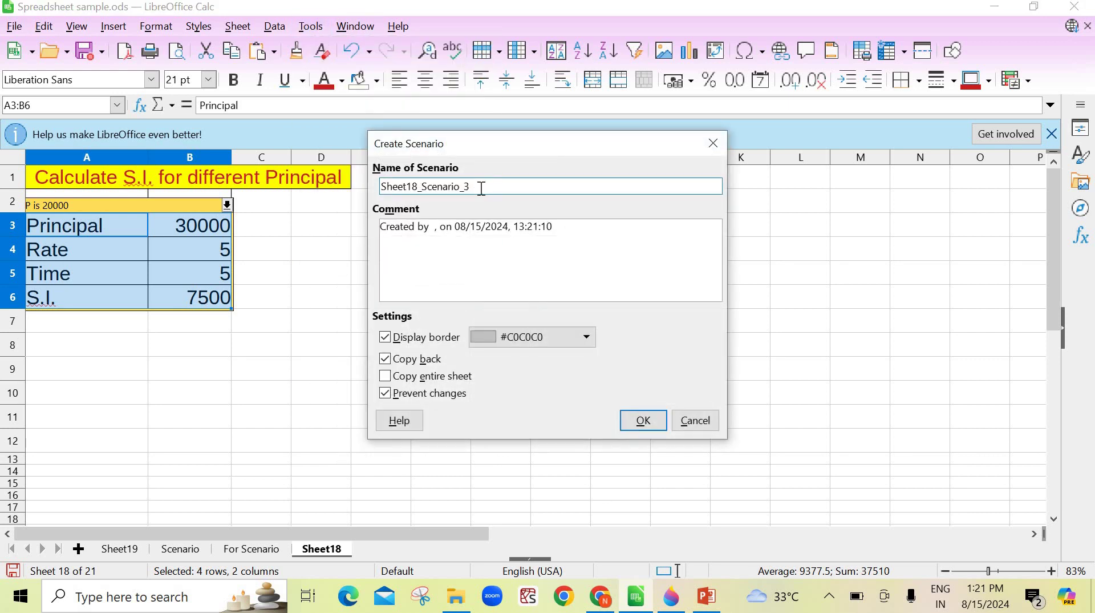
drag(480, 186, 365, 189)
text(P)
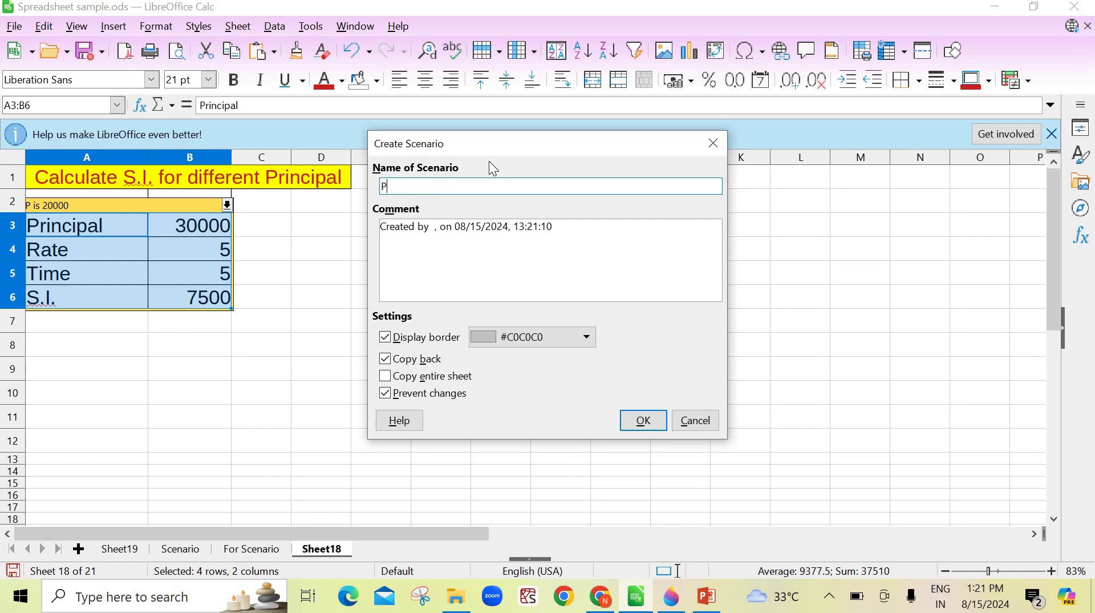
text( is 30000)
click(586, 238)
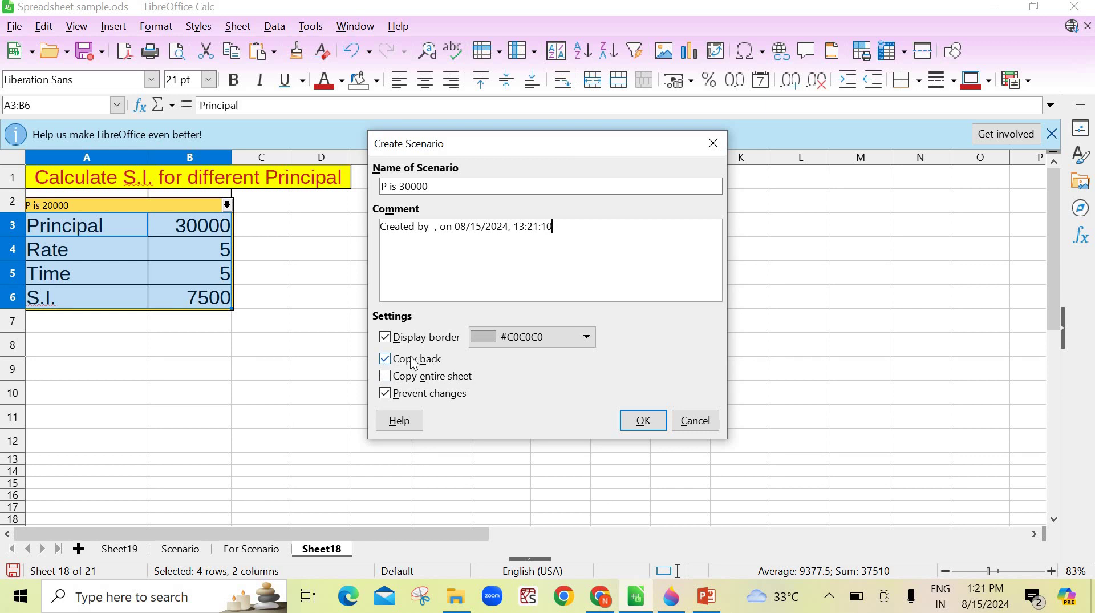
Set the display border to Light Magenta 3, keep Copy back on, and create the "P is 30000" scenario.
click(587, 340)
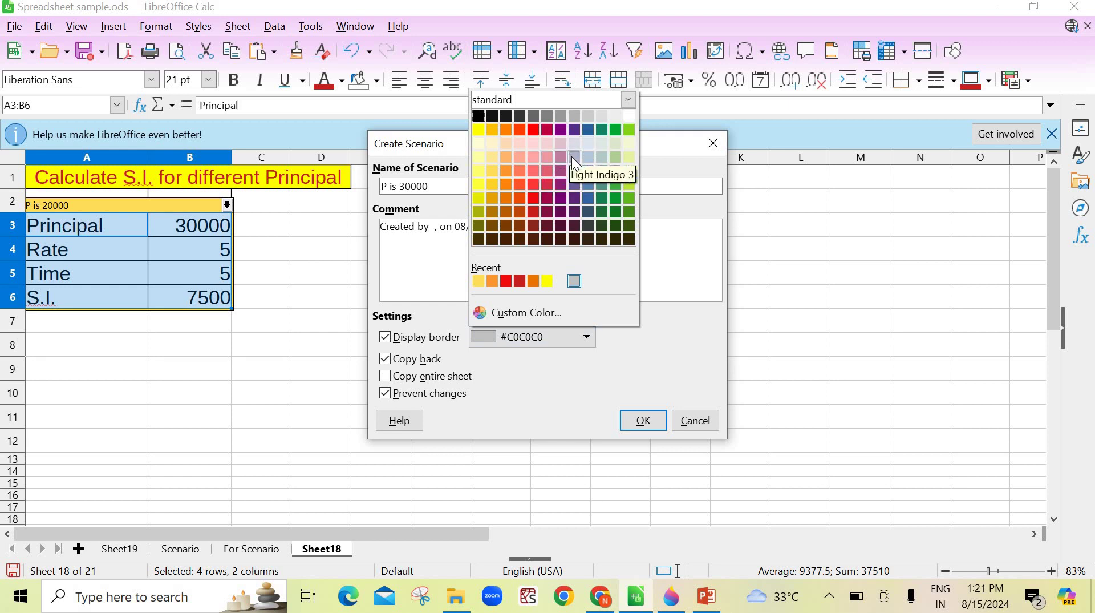
click(547, 157)
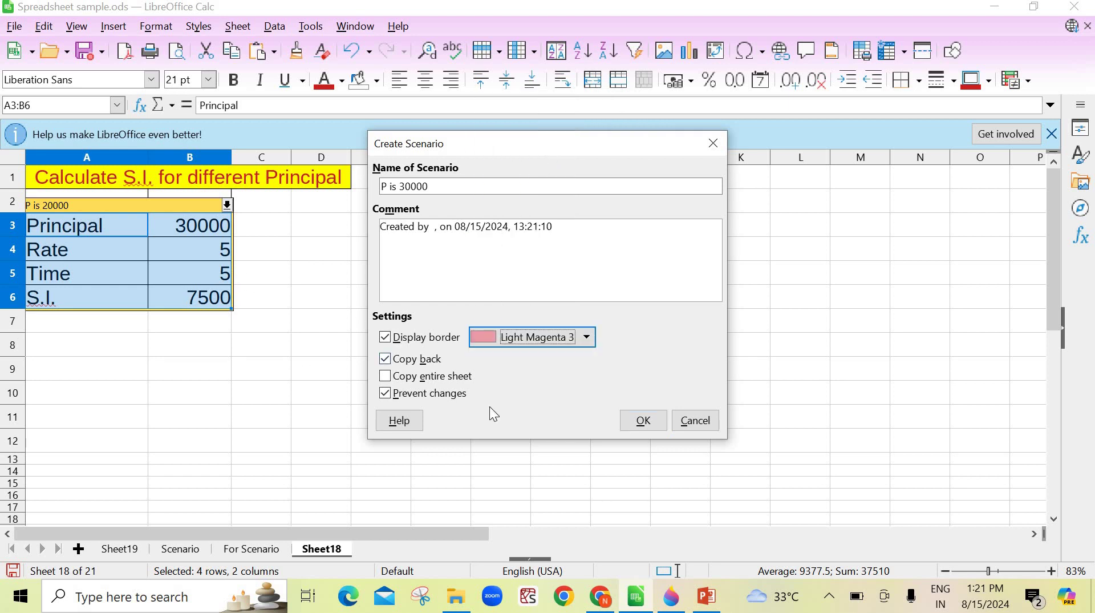
click(644, 420)
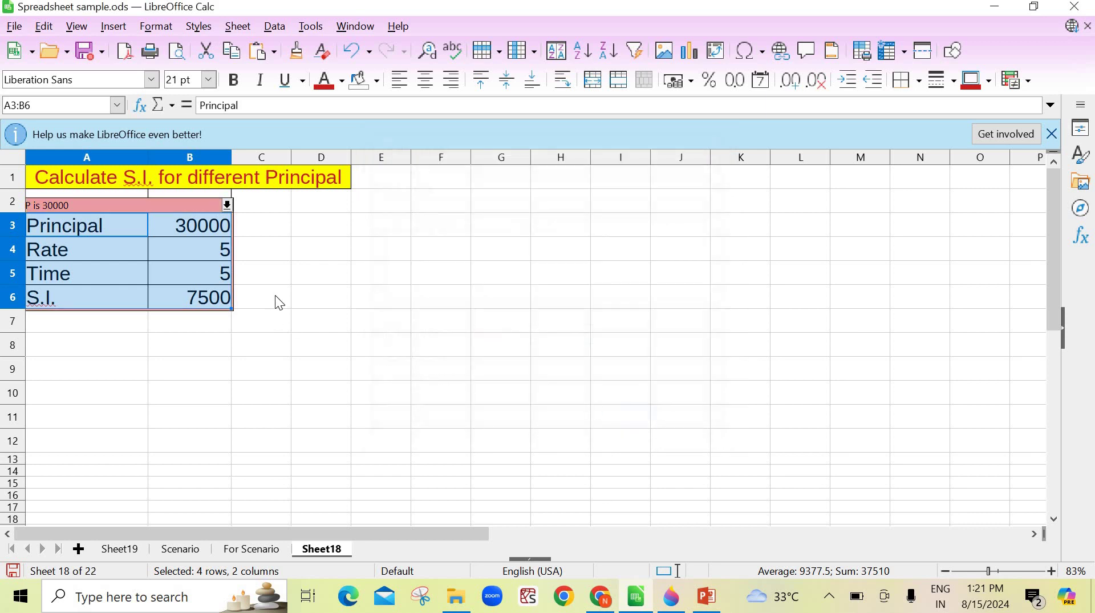
Switch through the "P is 10000", "P is 20000" and "P is 30000" scenarios to compare their simple interest.
click(228, 205)
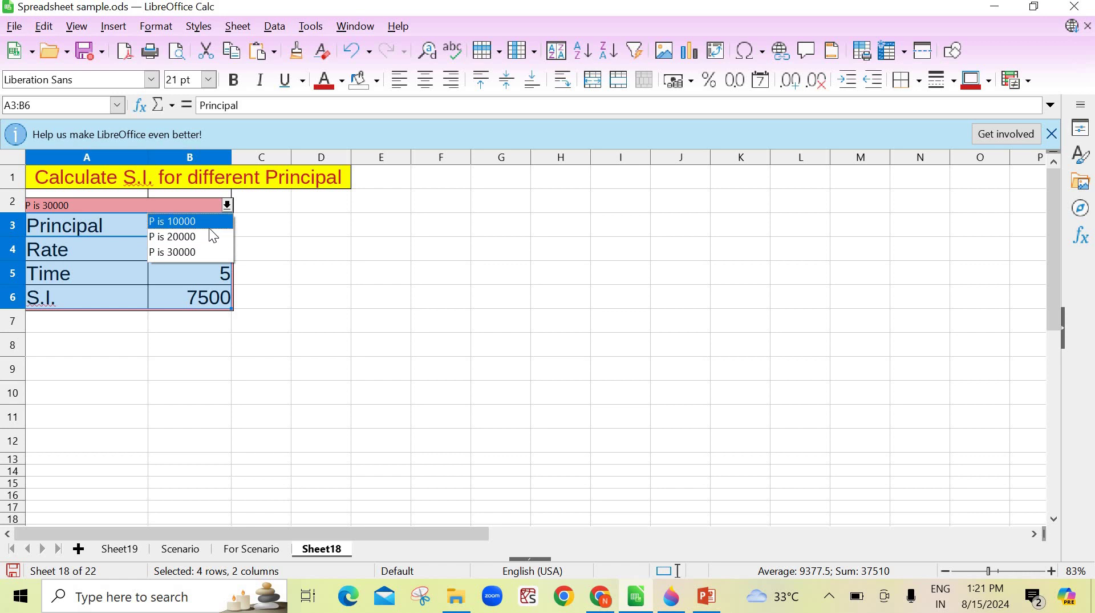
click(302, 223)
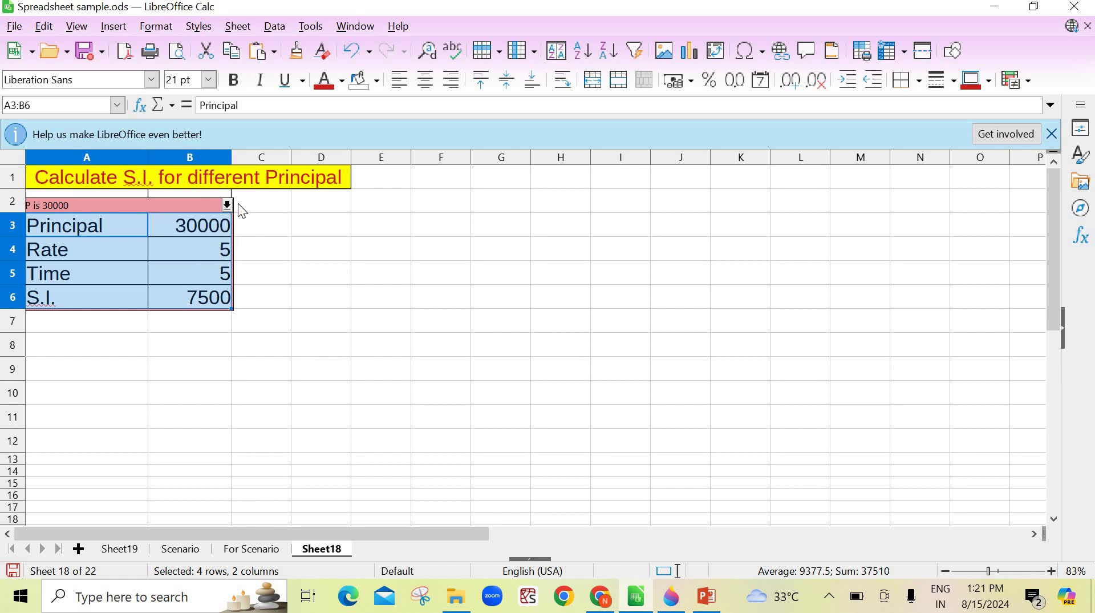
click(235, 203)
click(227, 204)
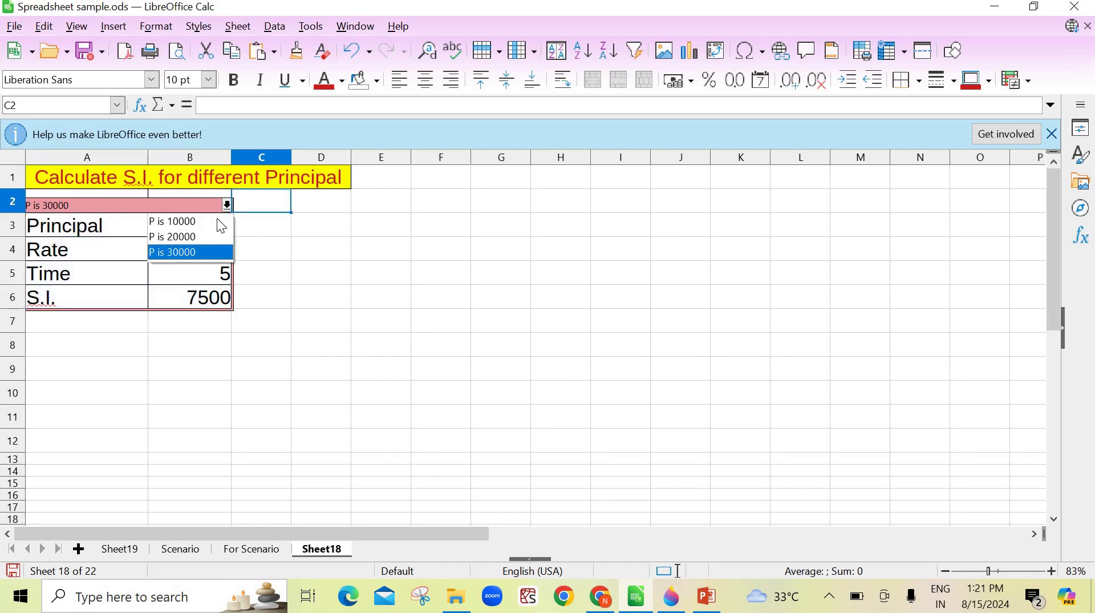
click(217, 221)
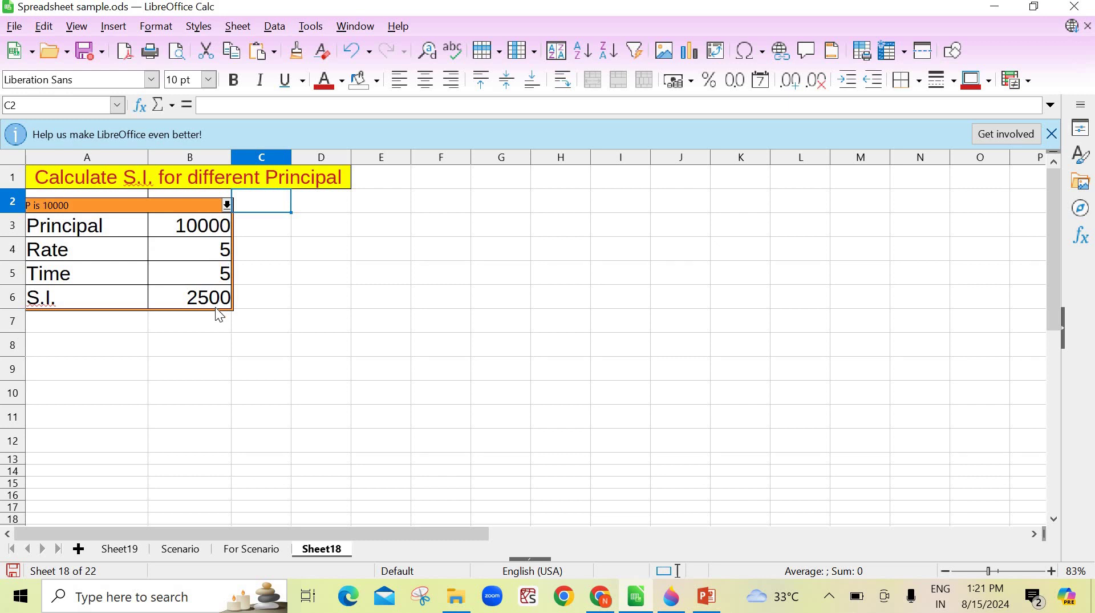
click(227, 205)
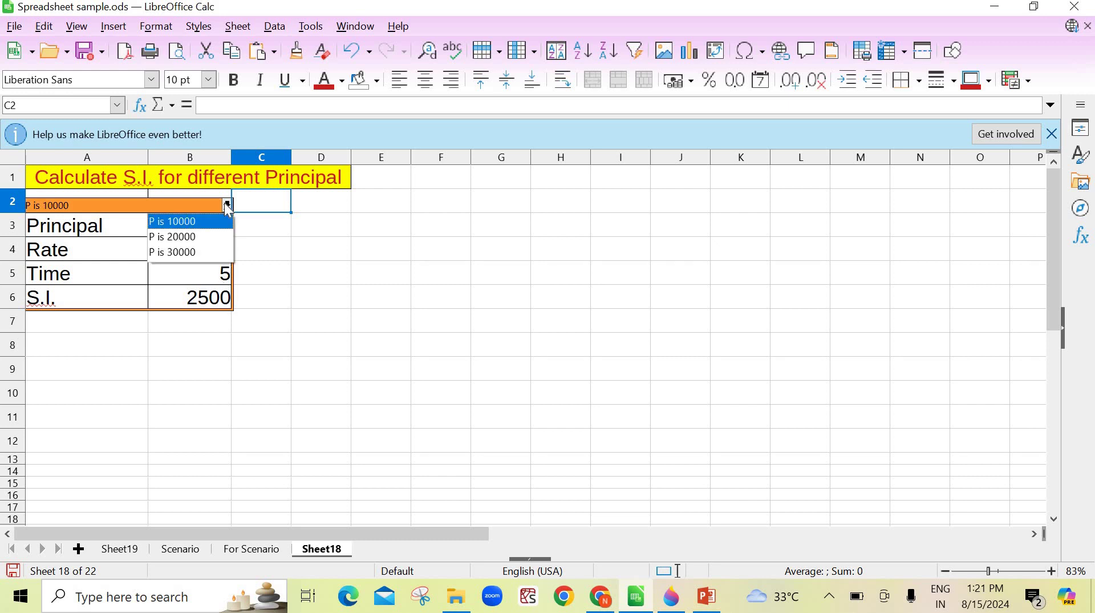
click(206, 232)
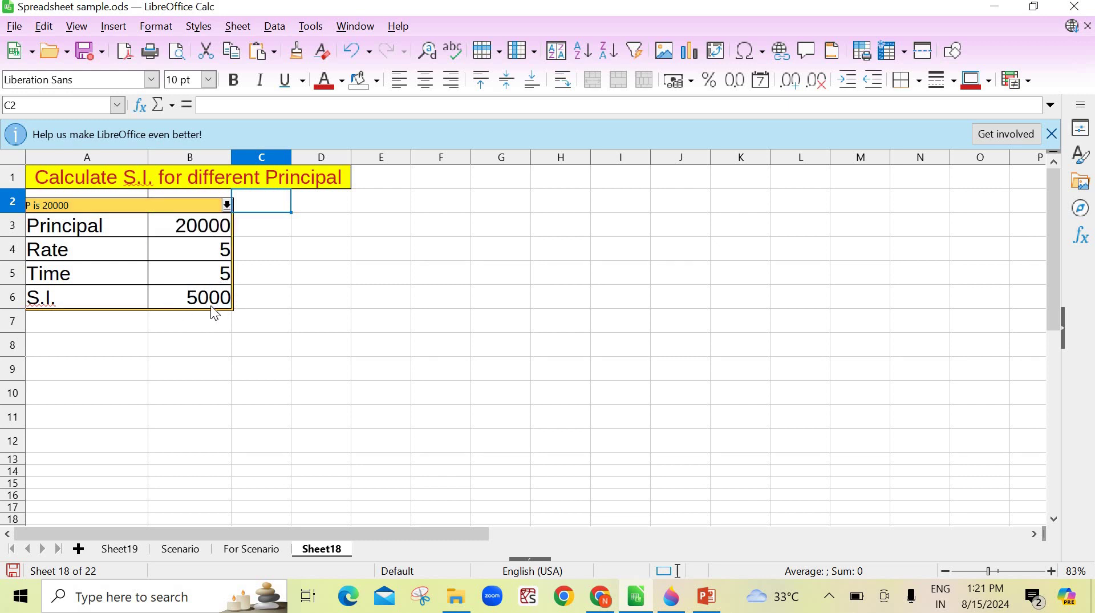
click(227, 206)
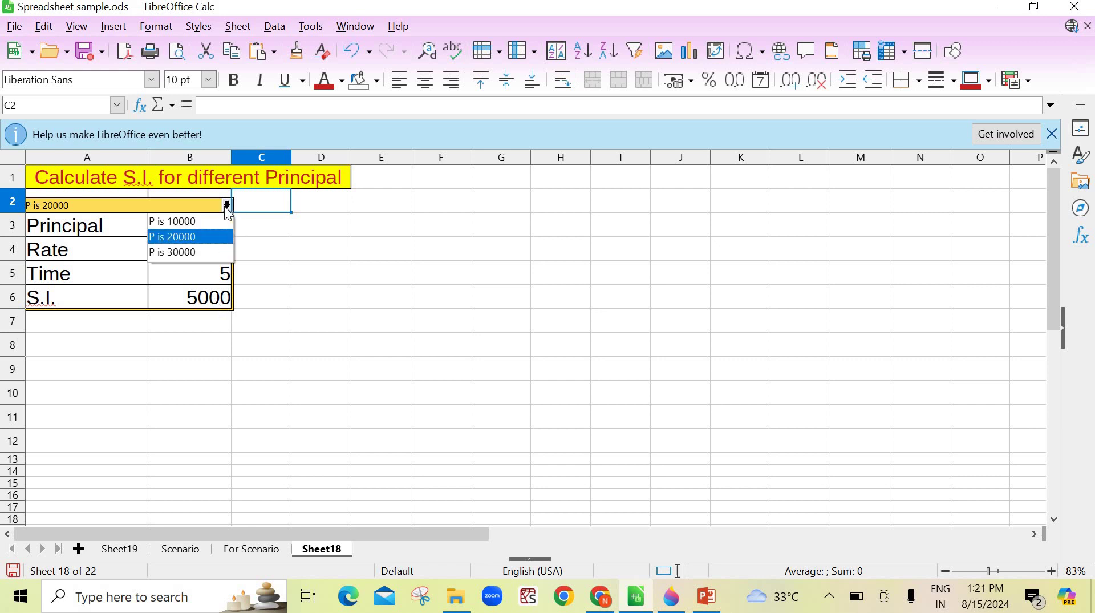
click(180, 251)
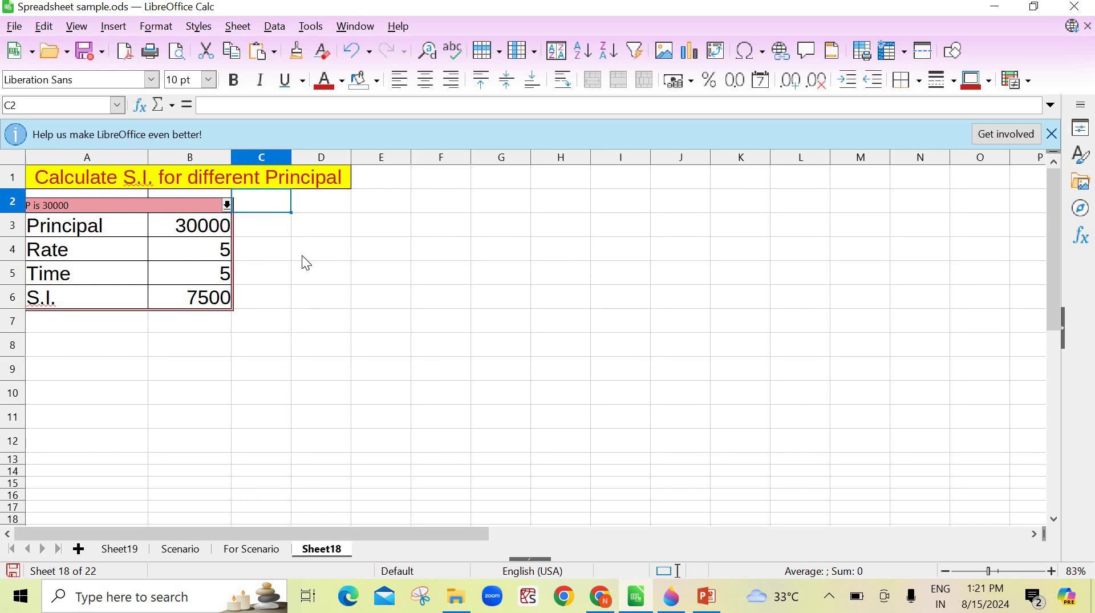
Change the Rate in B4 to 7 while the "P is 30000" scenario is active.
click(195, 231)
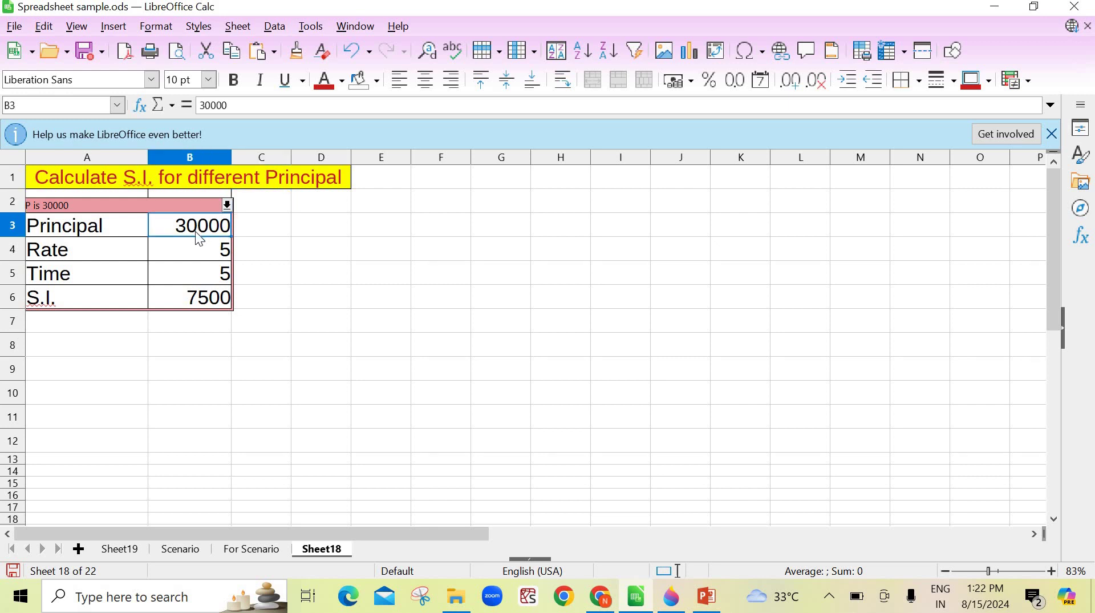
click(226, 258)
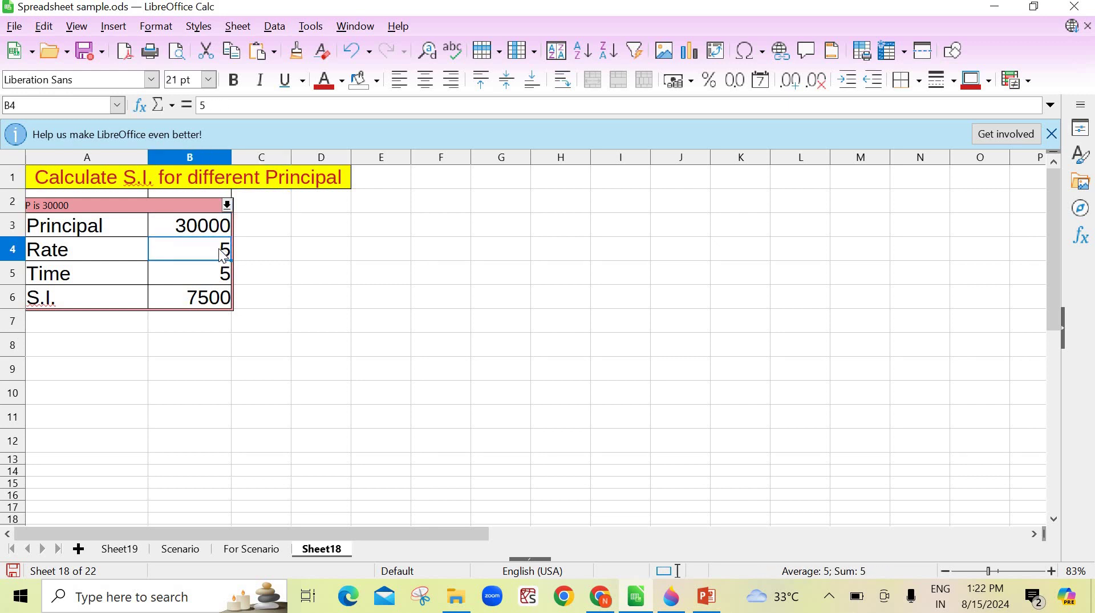
double_click(219, 248)
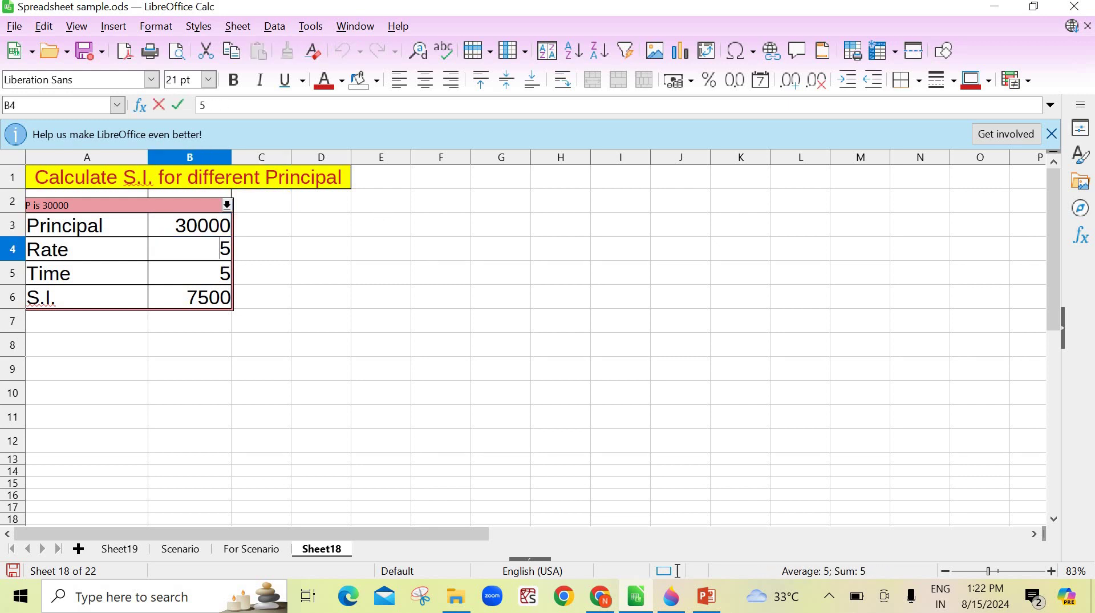
key(Delete)
text(7)
click(319, 347)
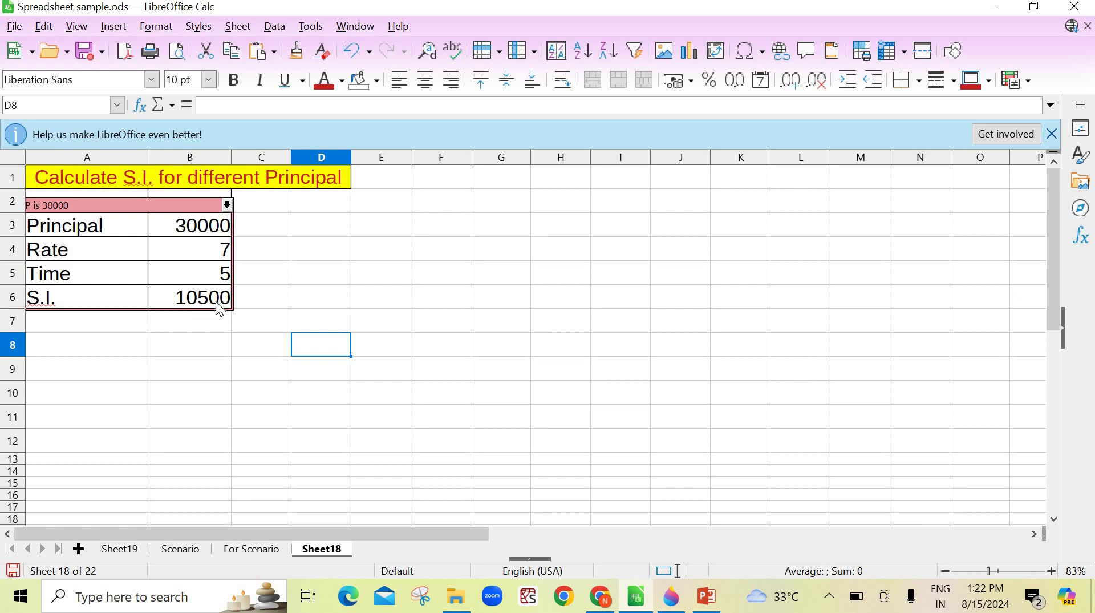
click(293, 280)
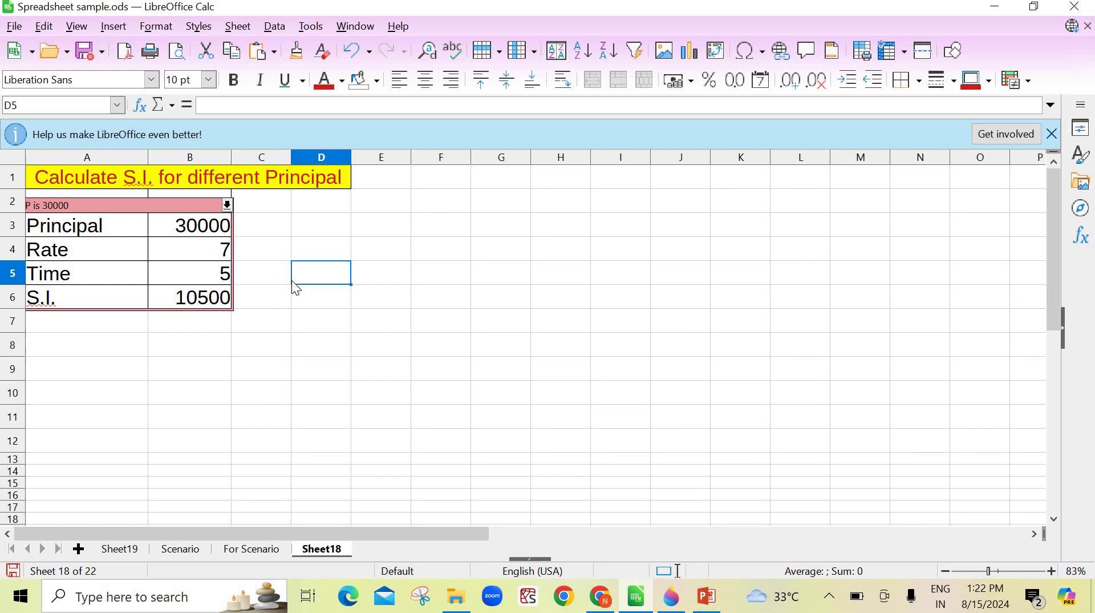
Switch to the "P is 10000" scenario and then to "P is 20000" to check their Rate and simple interest.
click(230, 207)
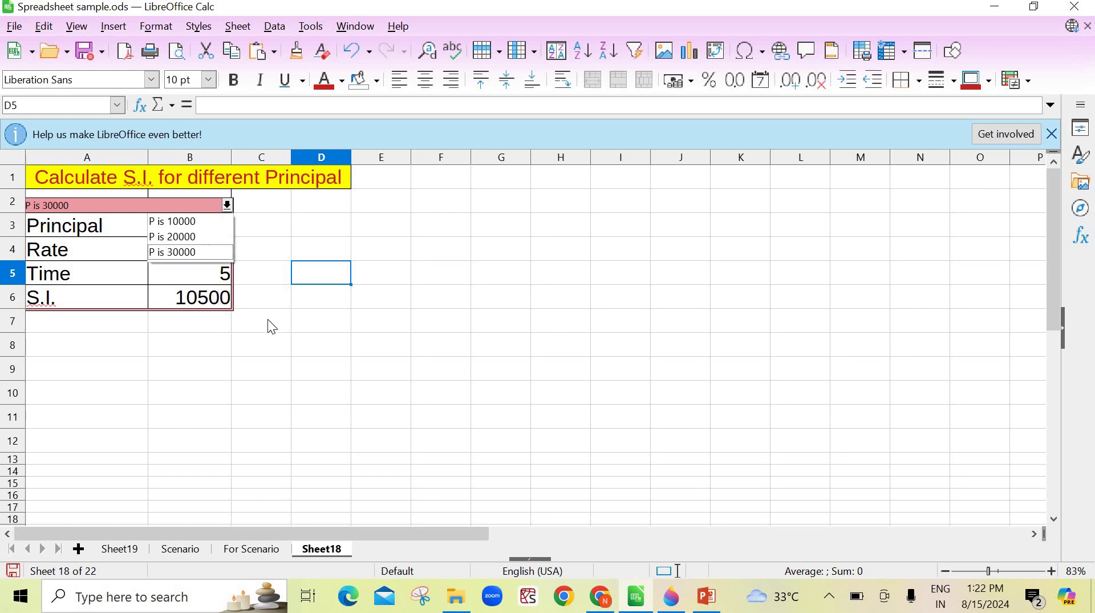
click(227, 206)
click(228, 205)
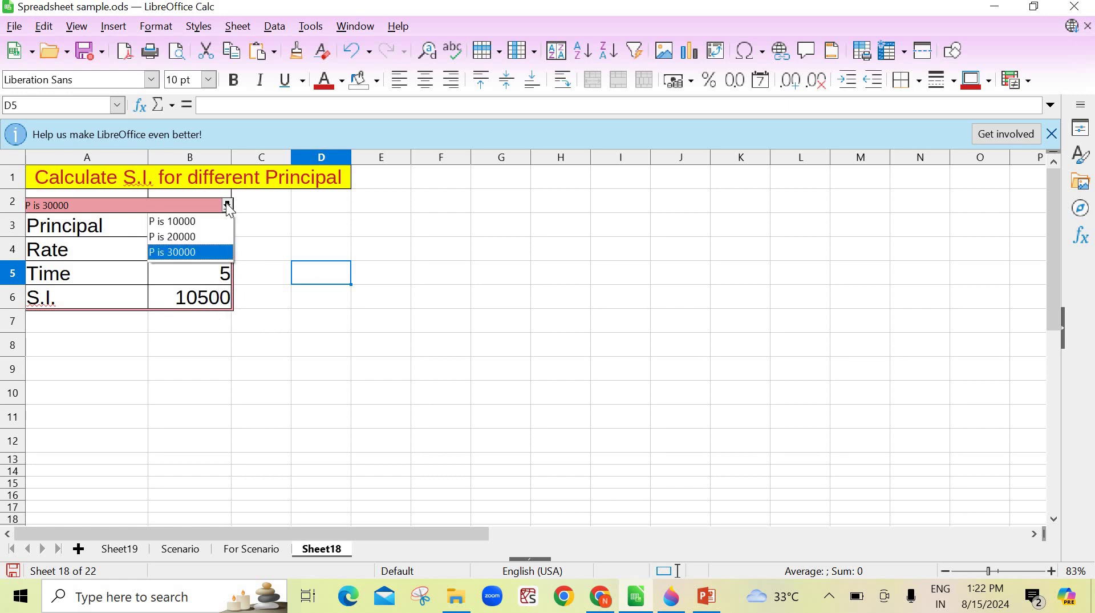
click(202, 222)
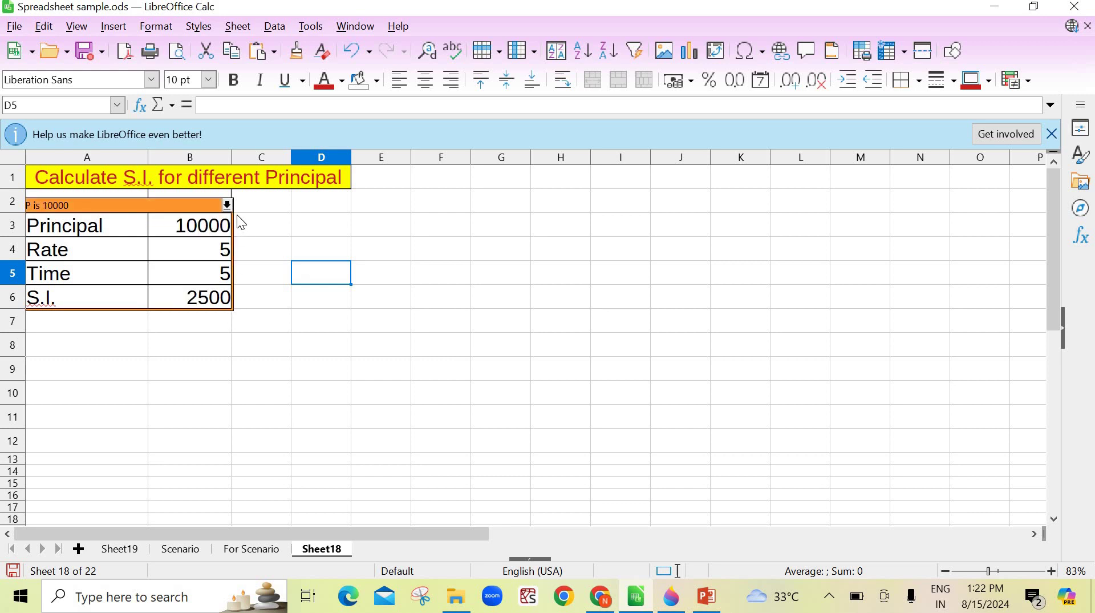
click(228, 205)
click(210, 233)
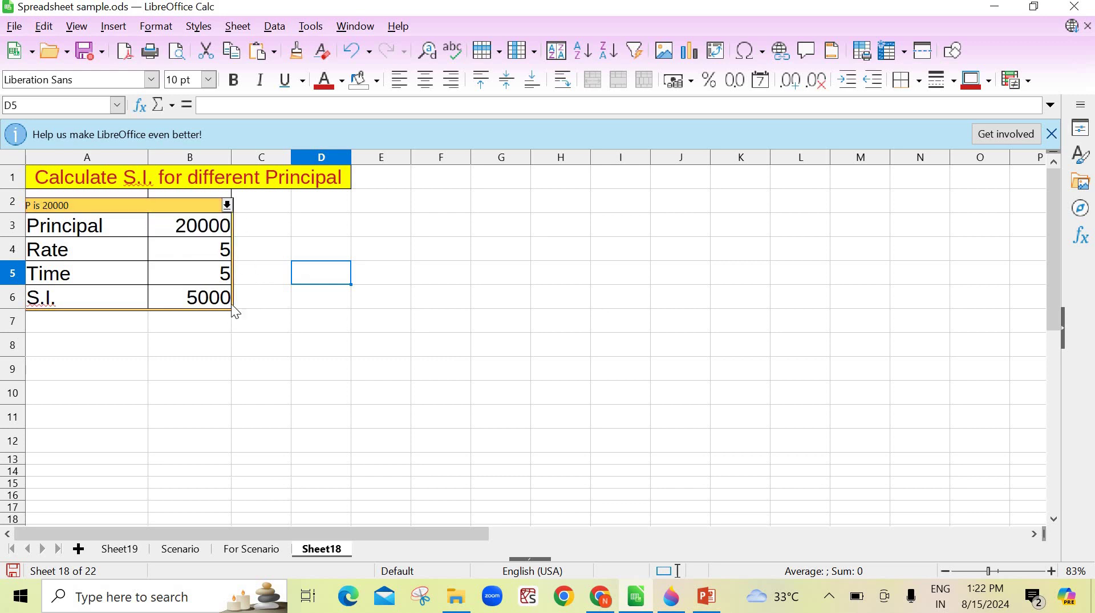
Switch to the "P is 30000" scenario, then list the sheet's scenarios in the Navigator and view the comment of "P is 10000".
click(228, 205)
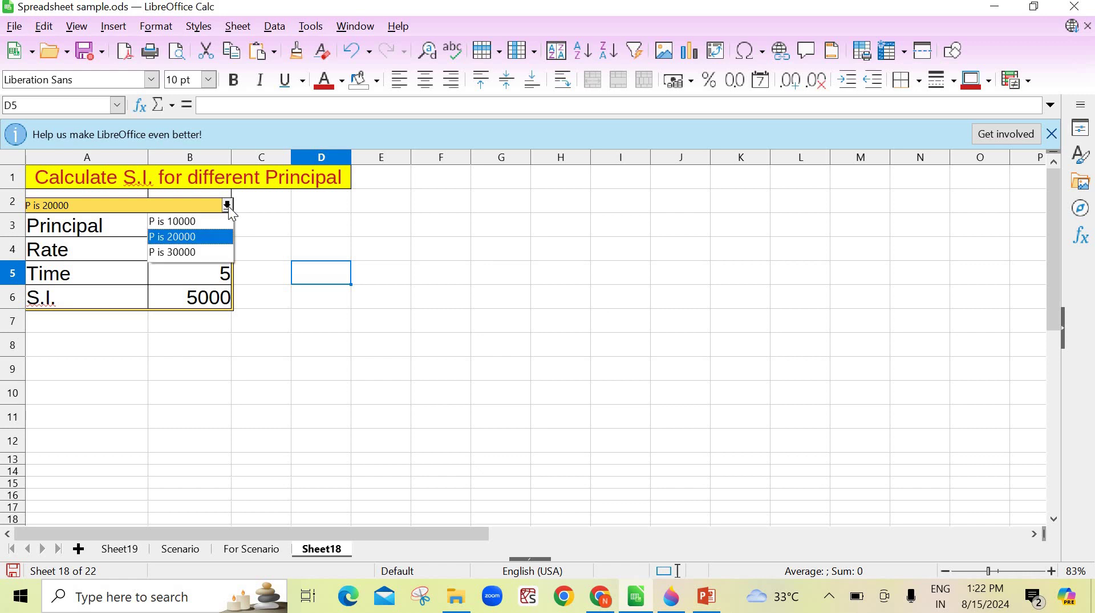
click(207, 252)
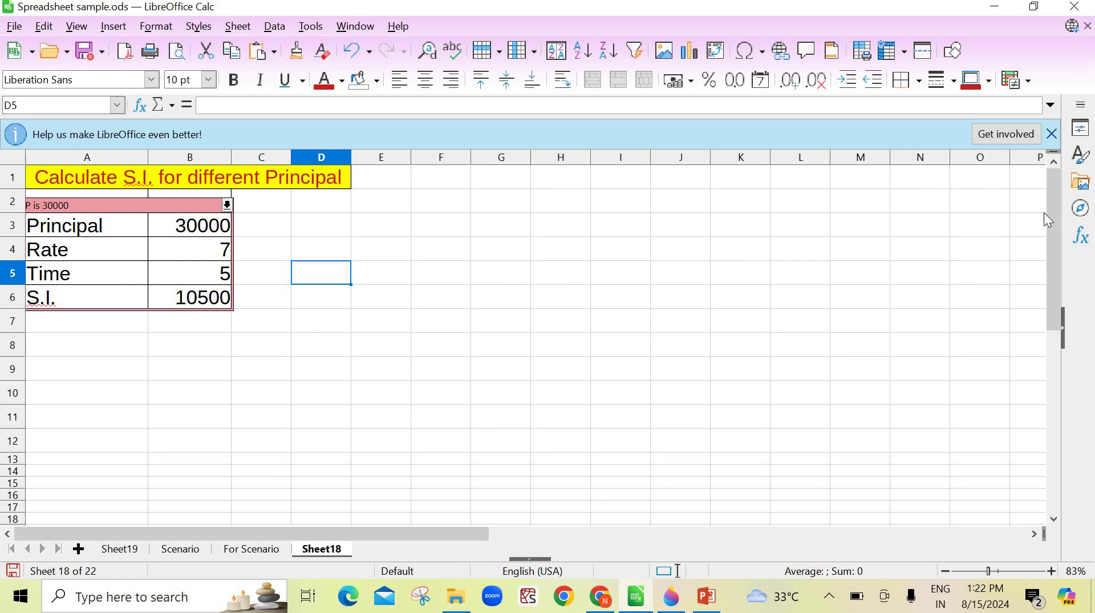
click(1081, 208)
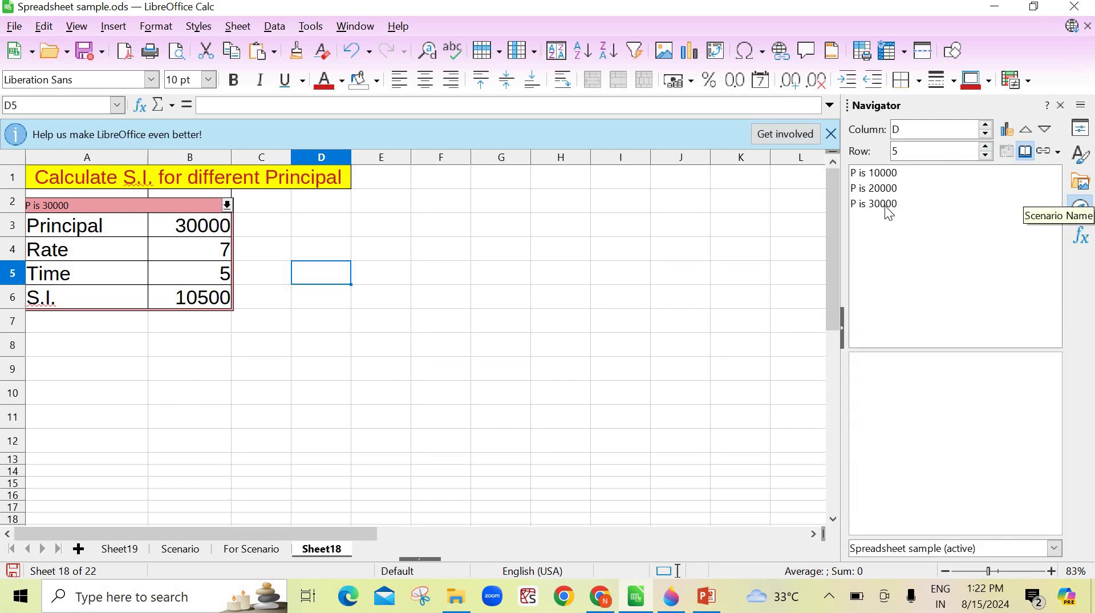
click(878, 174)
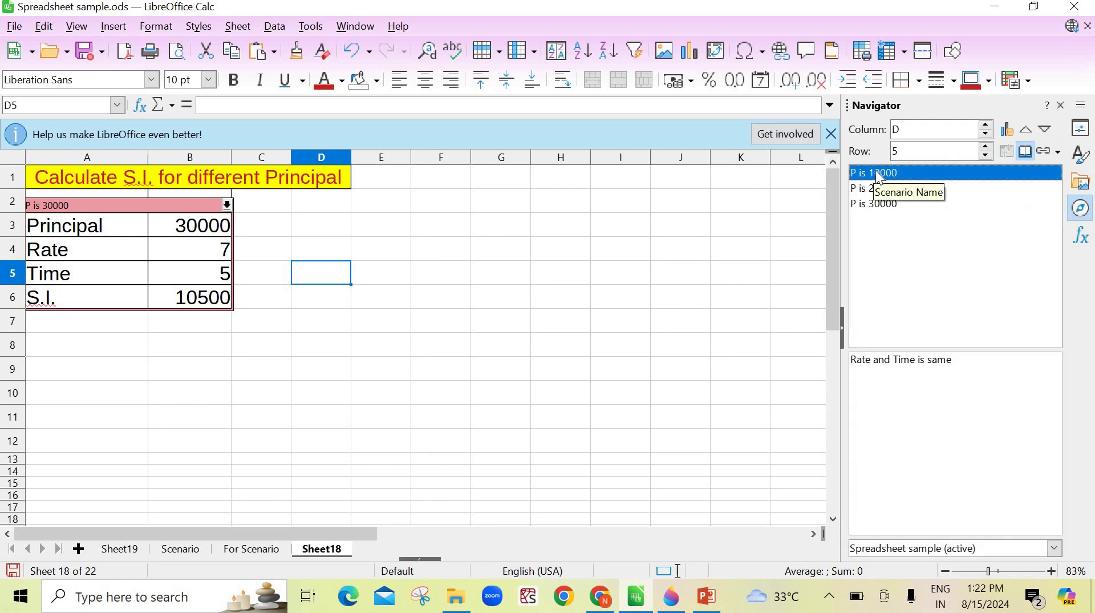
right_click(878, 176)
click(865, 208)
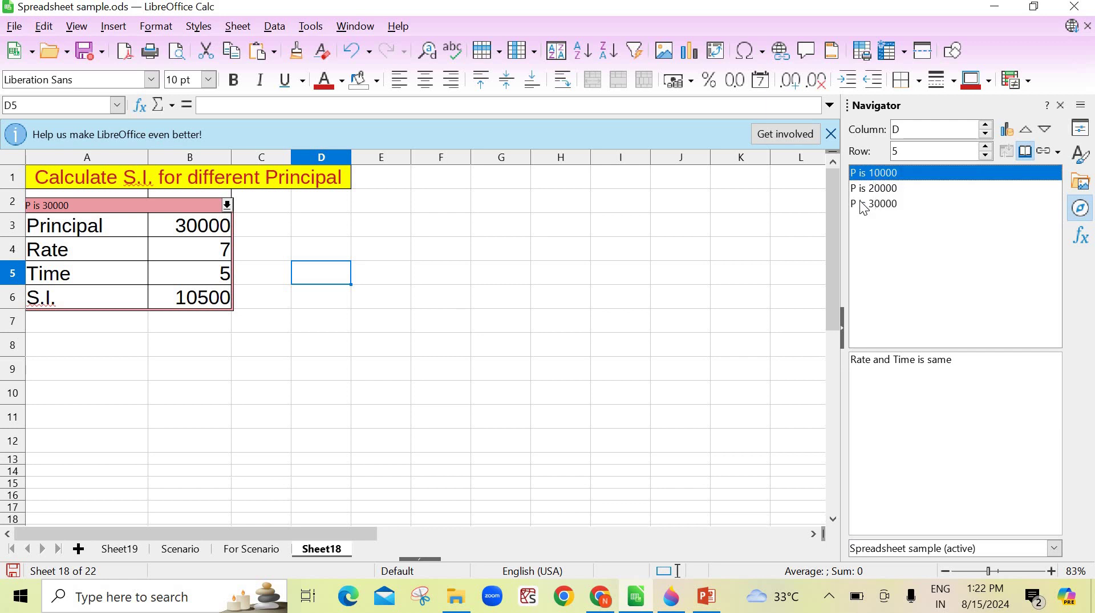
Delete the "P is 30000" scenario from the Navigator's scenario list.
click(863, 205)
right_click(863, 206)
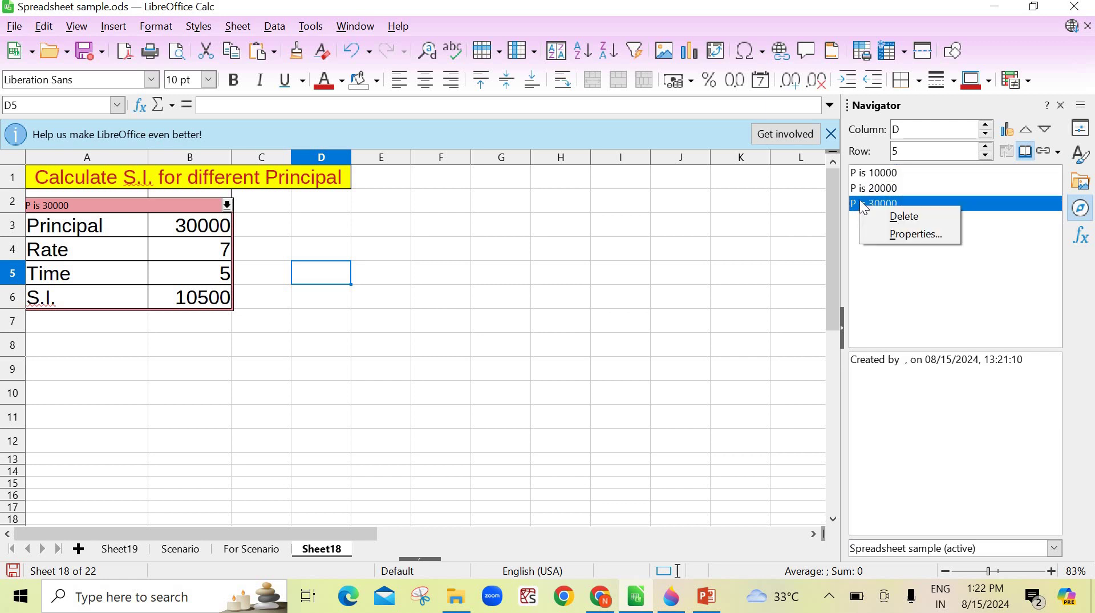
click(873, 219)
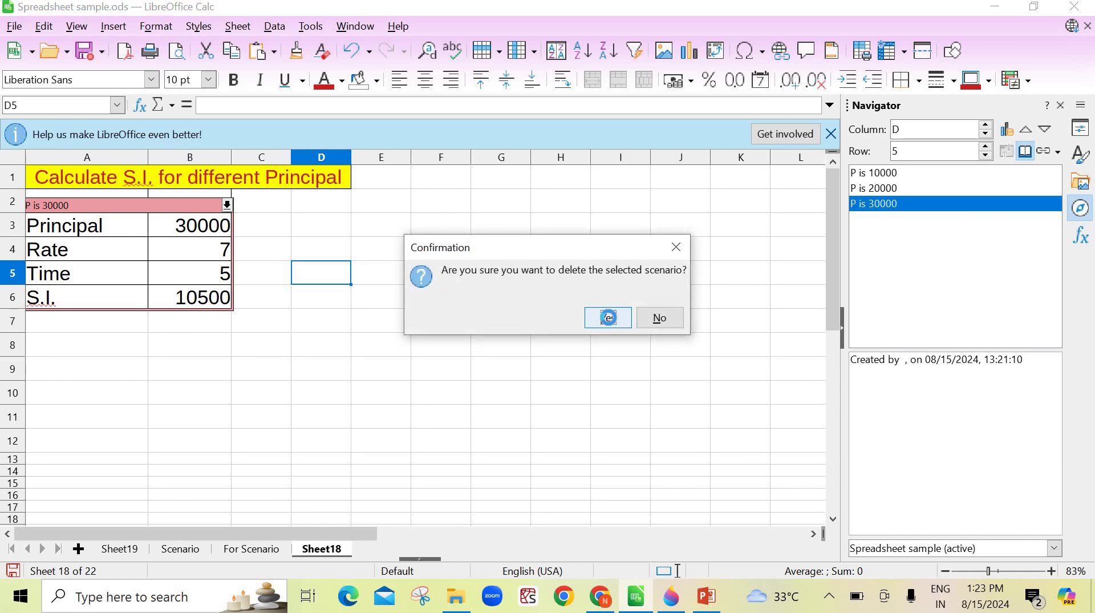
click(608, 318)
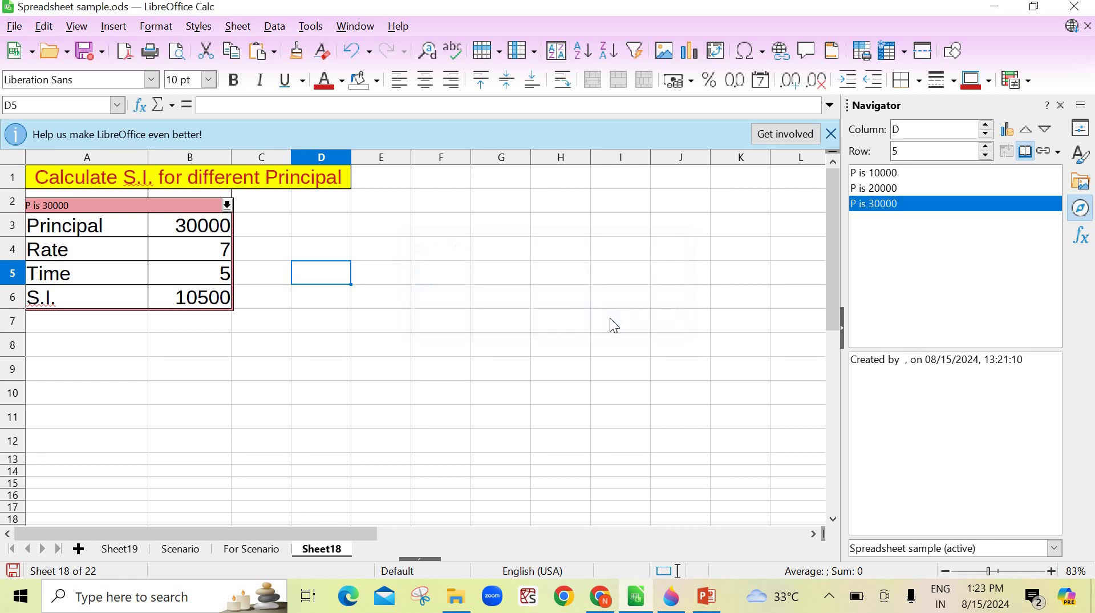
Check which scenarios remain selectable above the Principal table and switch to "P is 20000".
click(521, 256)
click(227, 206)
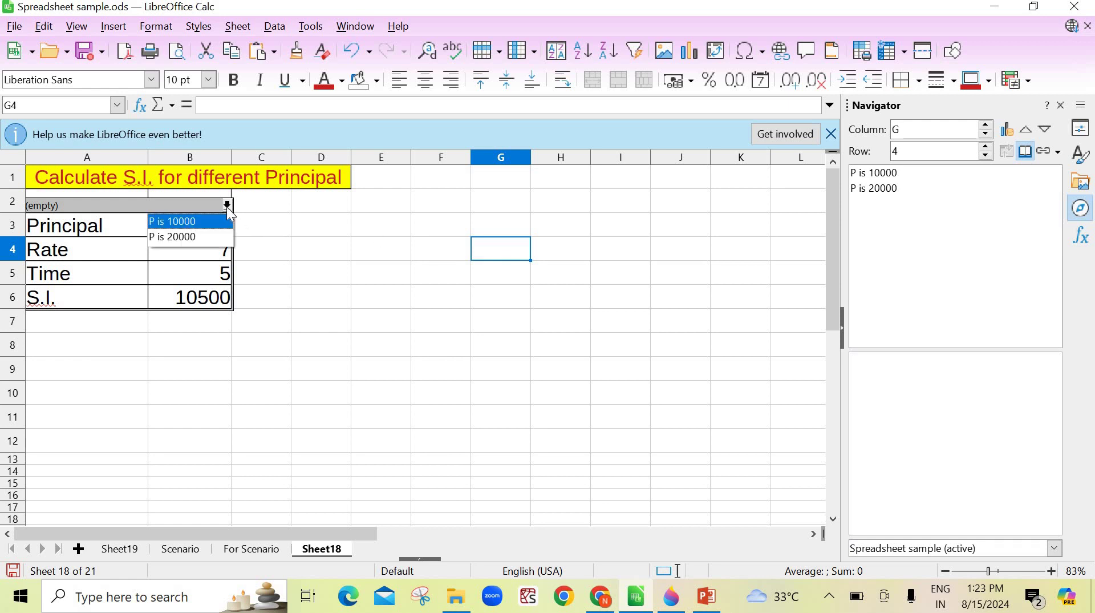
click(279, 215)
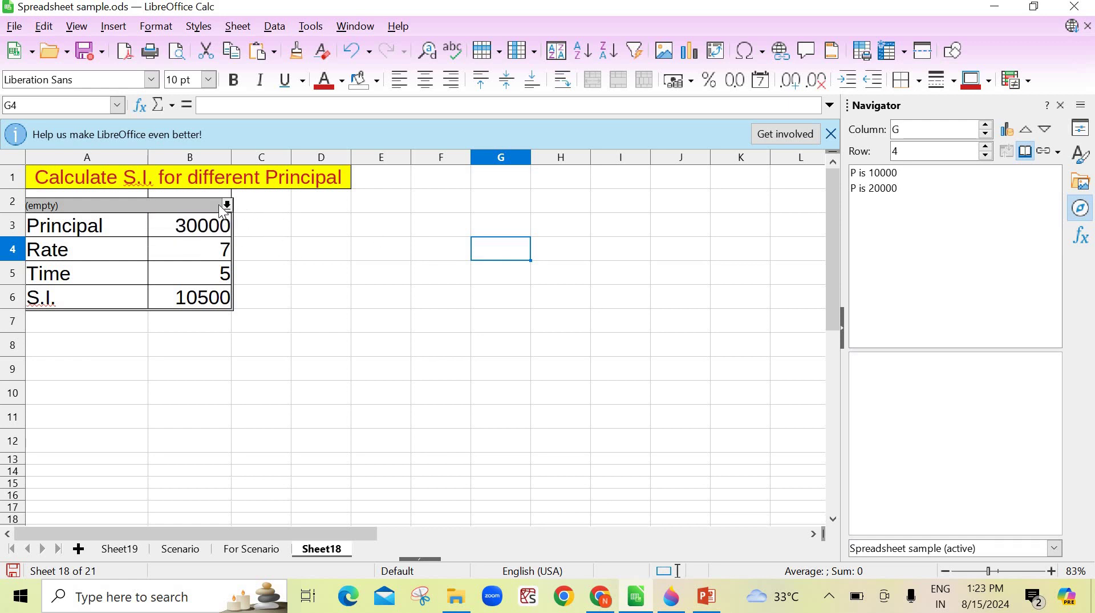
click(227, 206)
click(227, 206)
click(227, 206)
click(211, 236)
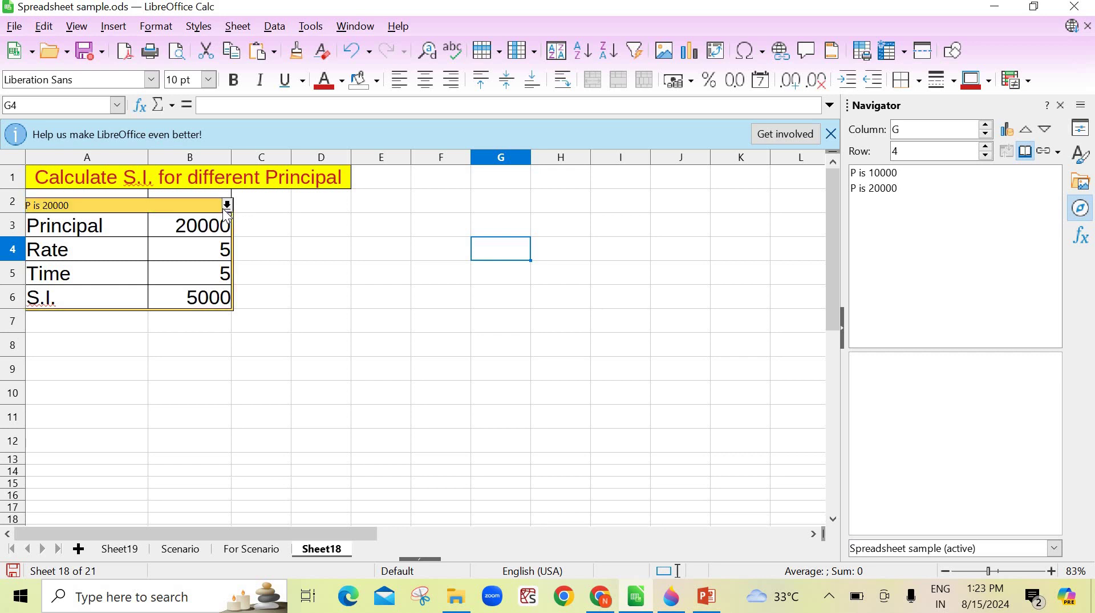
click(340, 235)
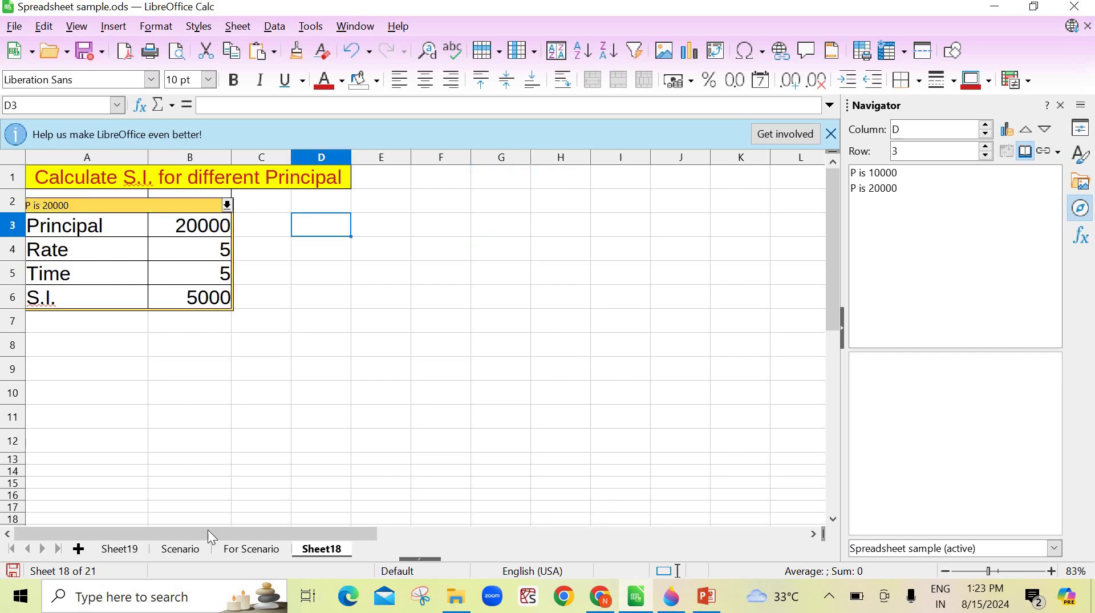
Review the Scenario, For Scenario and Sheet19 sheets, and close the Navigator.
click(192, 551)
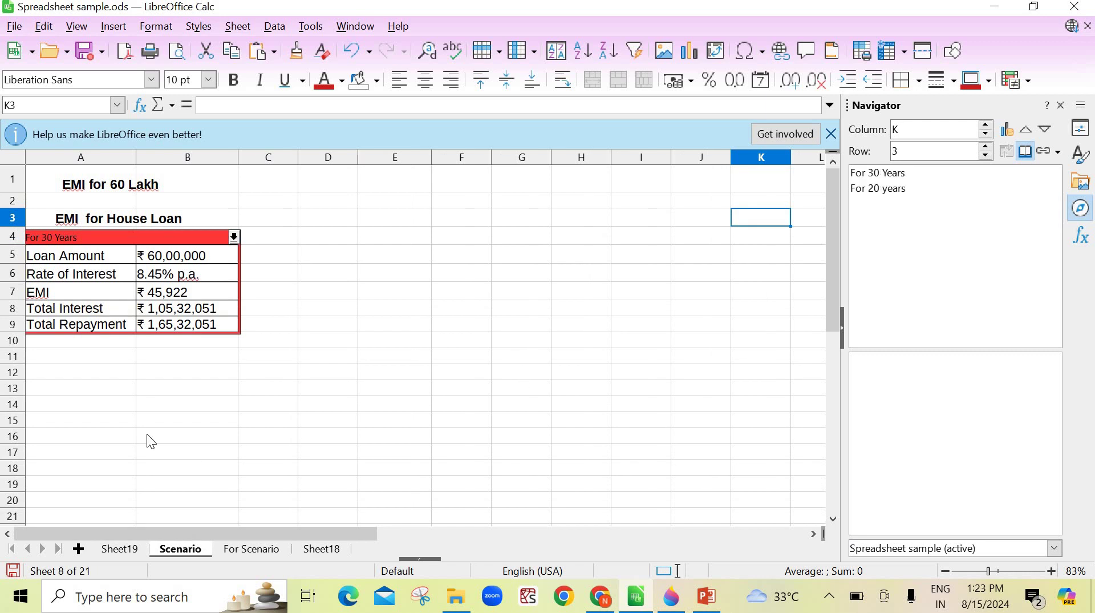
click(263, 554)
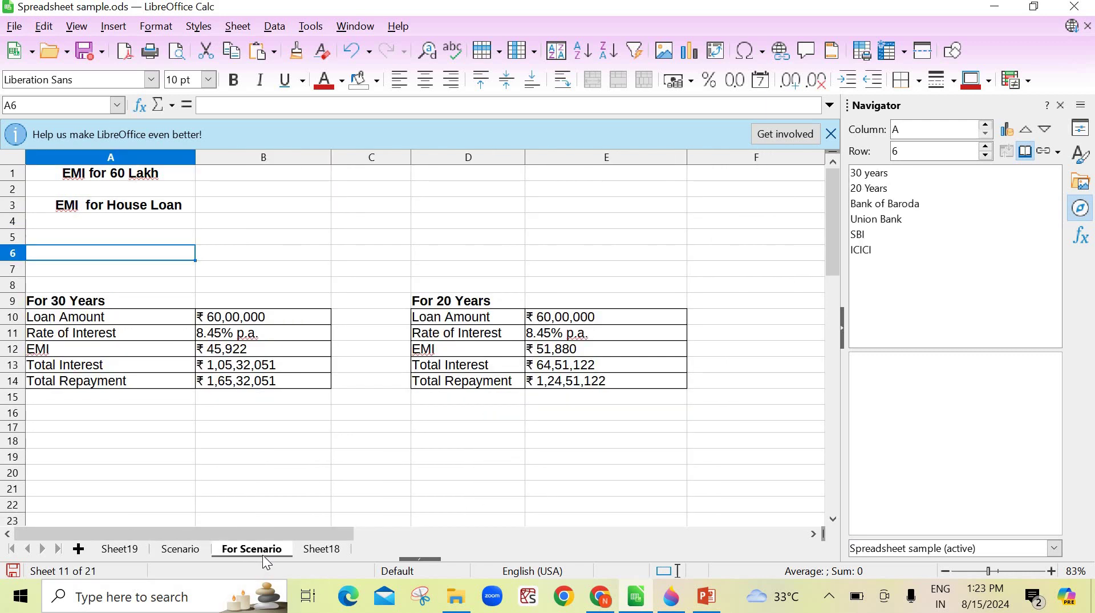
click(120, 549)
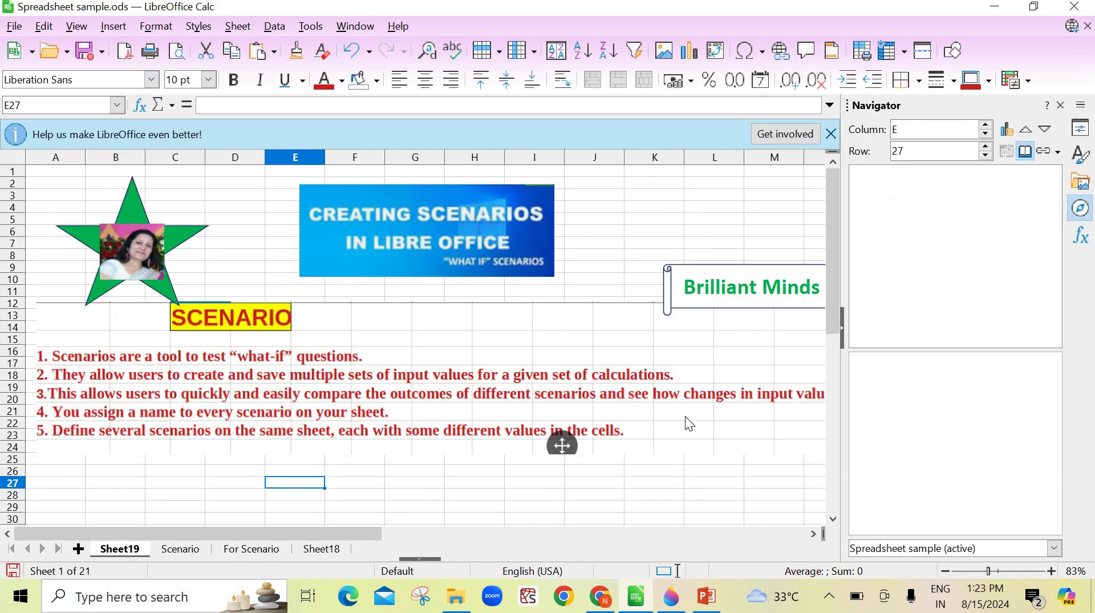
click(1061, 106)
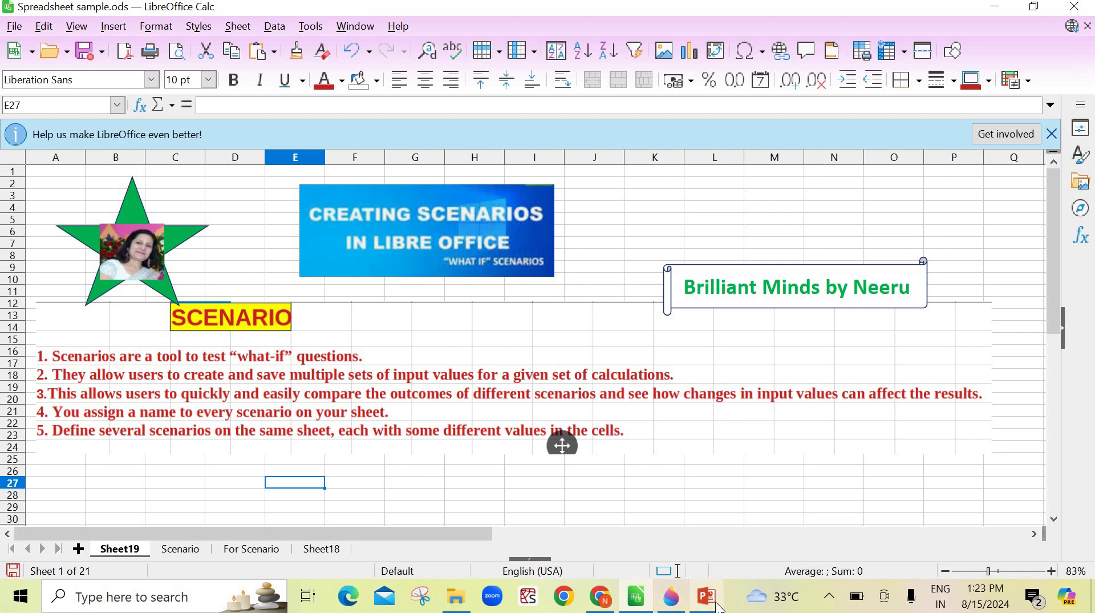
mouse_move(717, 606)
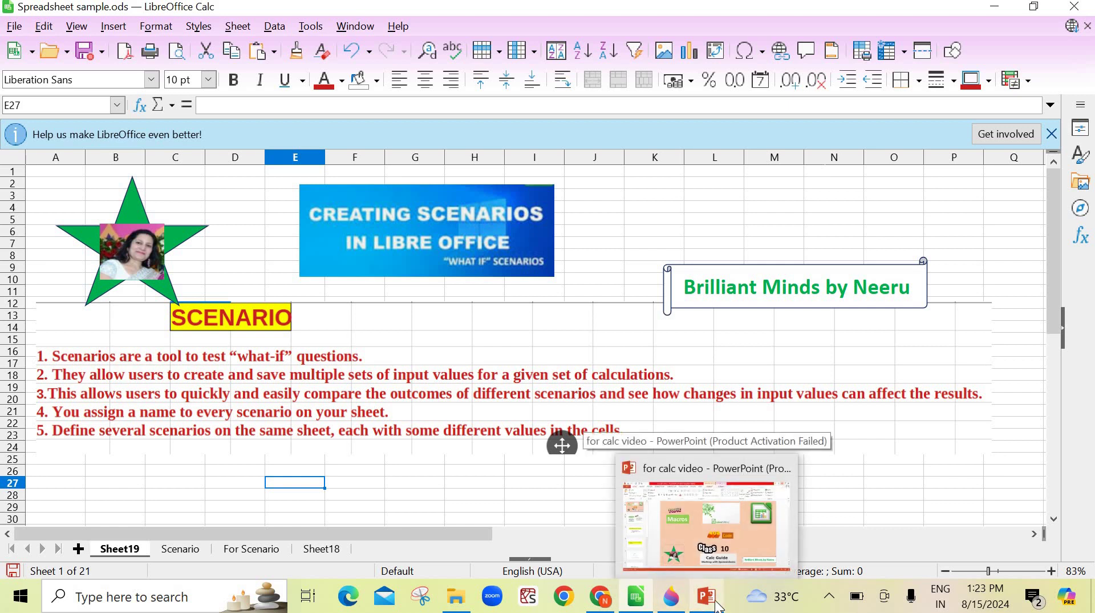